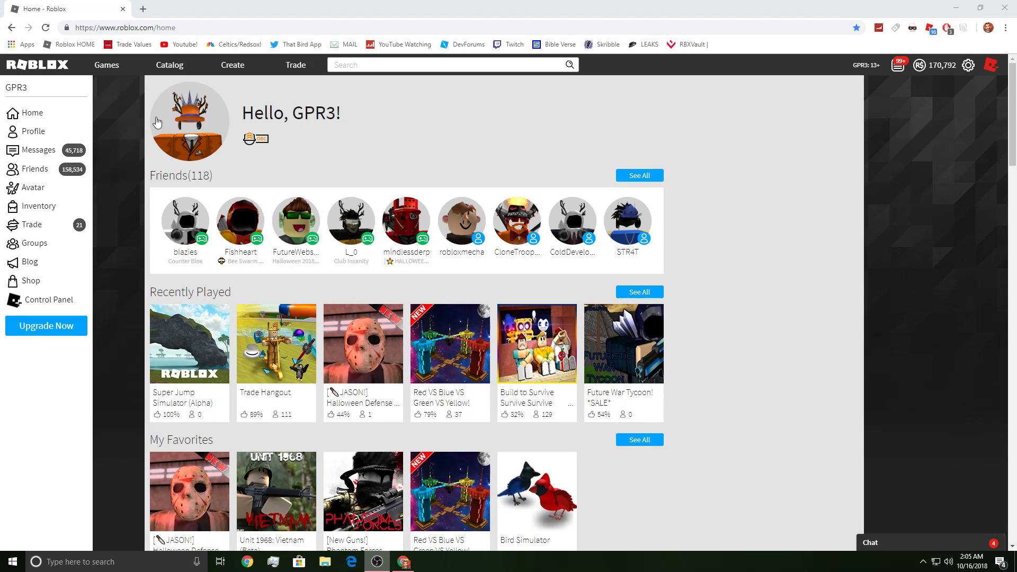
Step: Open the avatar catalog sorted by Recently Updated
{"action": "left_click", "coordinate": [170, 65]}
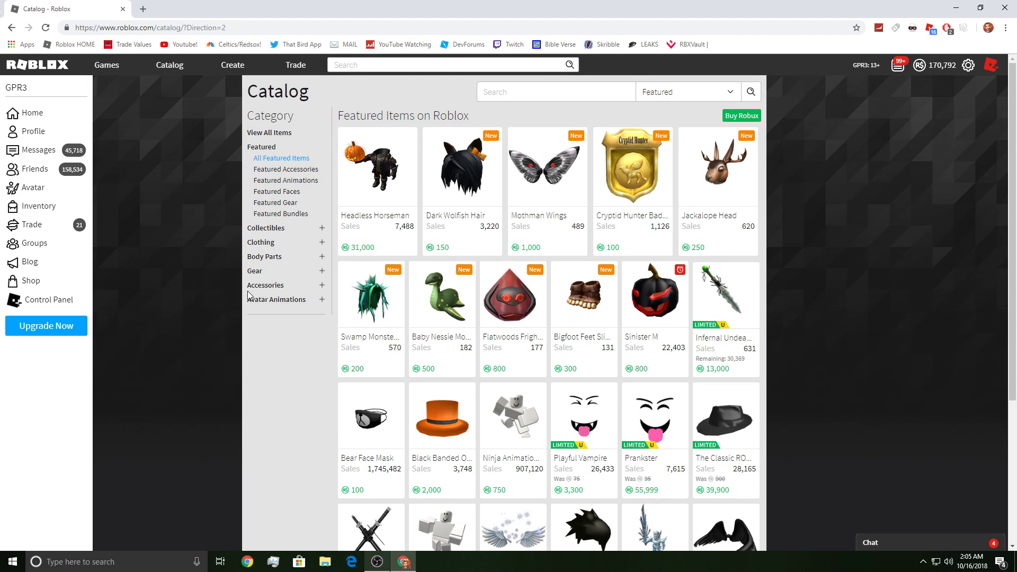
{"action": "left_click", "coordinate": [686, 91]}
{"action": "left_click", "coordinate": [637, 202]}
{"action": "left_click", "coordinate": [699, 133]}
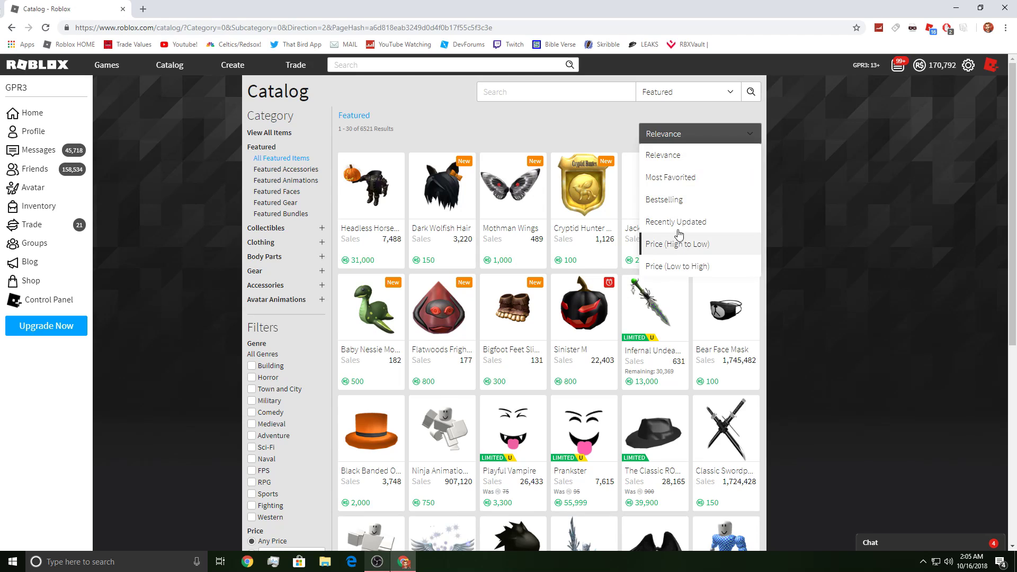
{"action": "left_click", "coordinate": [671, 206]}
Step: Show unavailable (offsale) items and expand the Body Parts category
{"action": "scroll", "coordinate": [286, 338], "scroll_direction": "down", "scroll_amount": 5}
{"action": "left_click", "coordinate": [251, 361]}
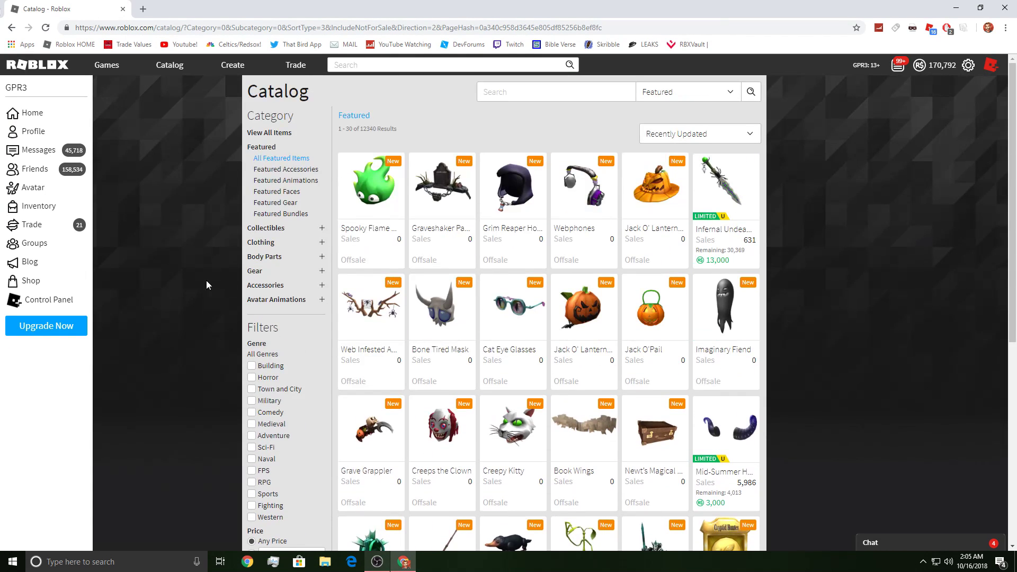
{"action": "scroll", "coordinate": [722, 193], "scroll_direction": "down", "scroll_amount": 3}
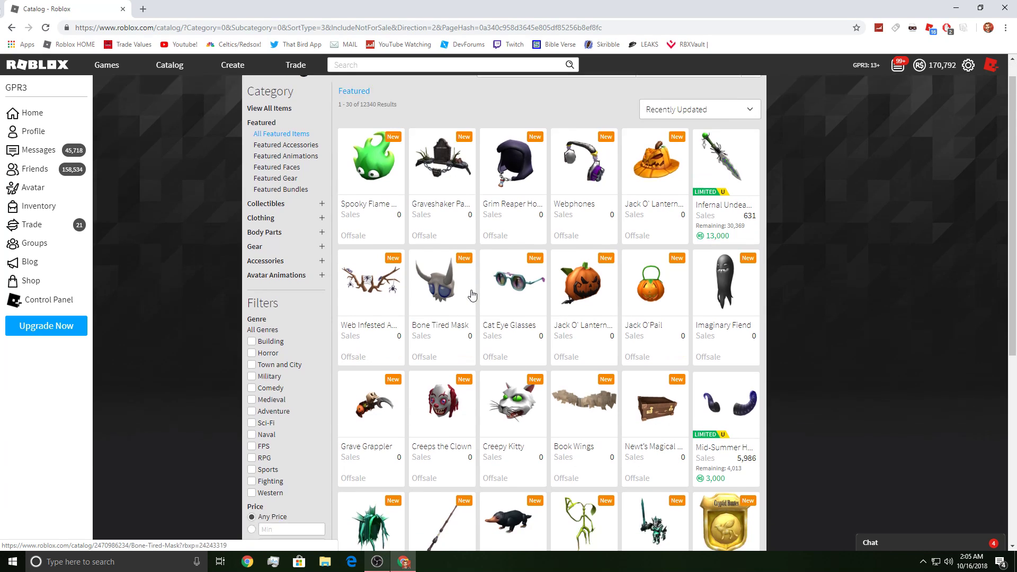
{"action": "scroll", "coordinate": [524, 346], "scroll_direction": "down", "scroll_amount": 2}
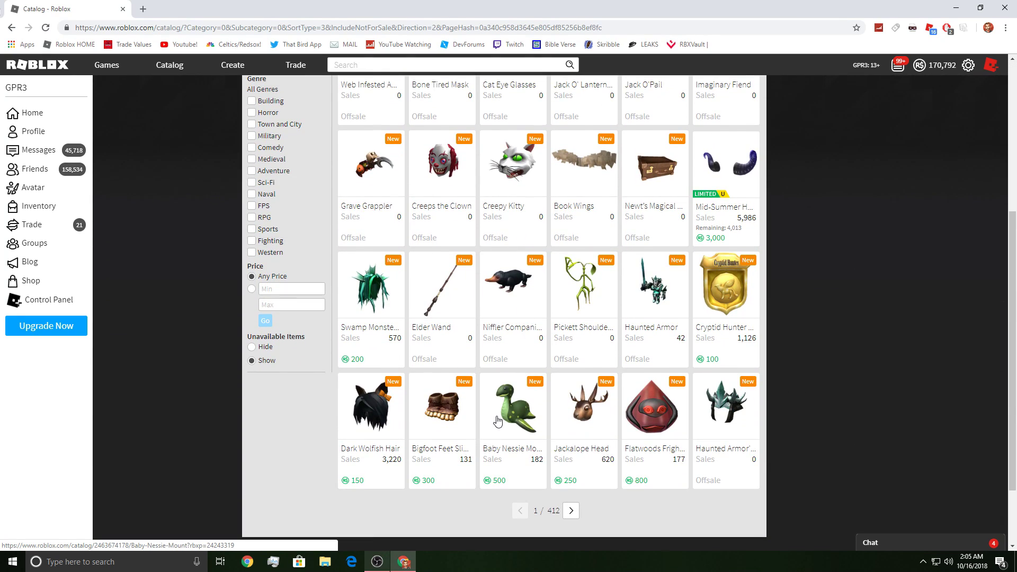
{"action": "scroll", "coordinate": [498, 422], "scroll_direction": "up", "scroll_amount": 4}
{"action": "scroll", "coordinate": [501, 418], "scroll_direction": "up", "scroll_amount": 1}
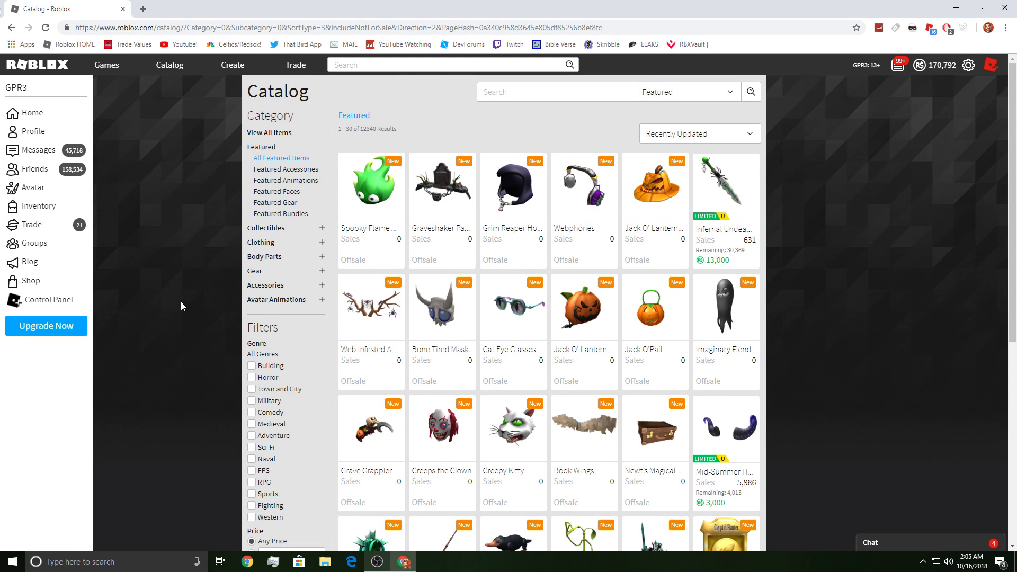
{"action": "scroll", "coordinate": [181, 303], "scroll_direction": "down", "scroll_amount": 3}
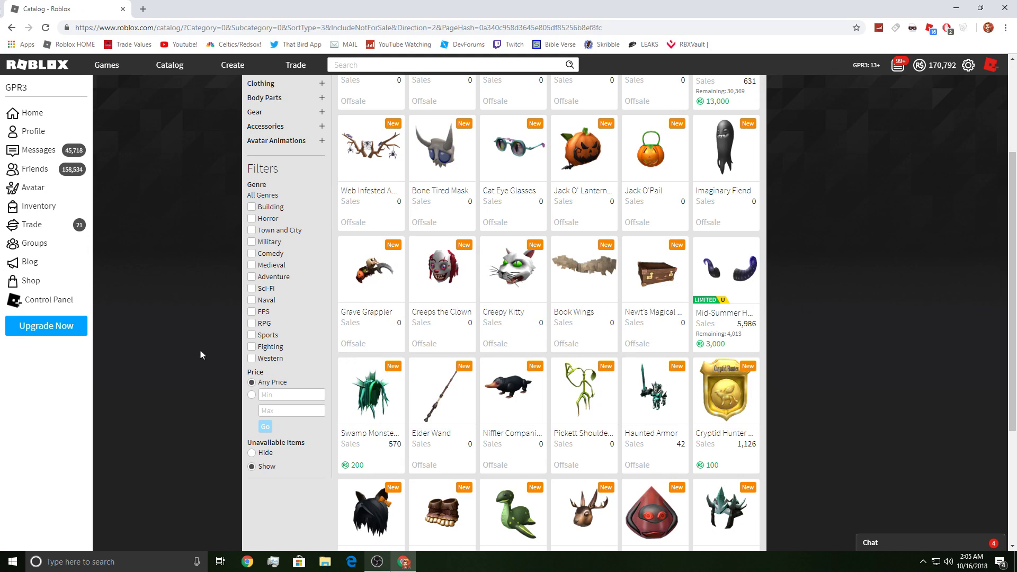
{"action": "scroll", "coordinate": [199, 349], "scroll_direction": "up", "scroll_amount": 3}
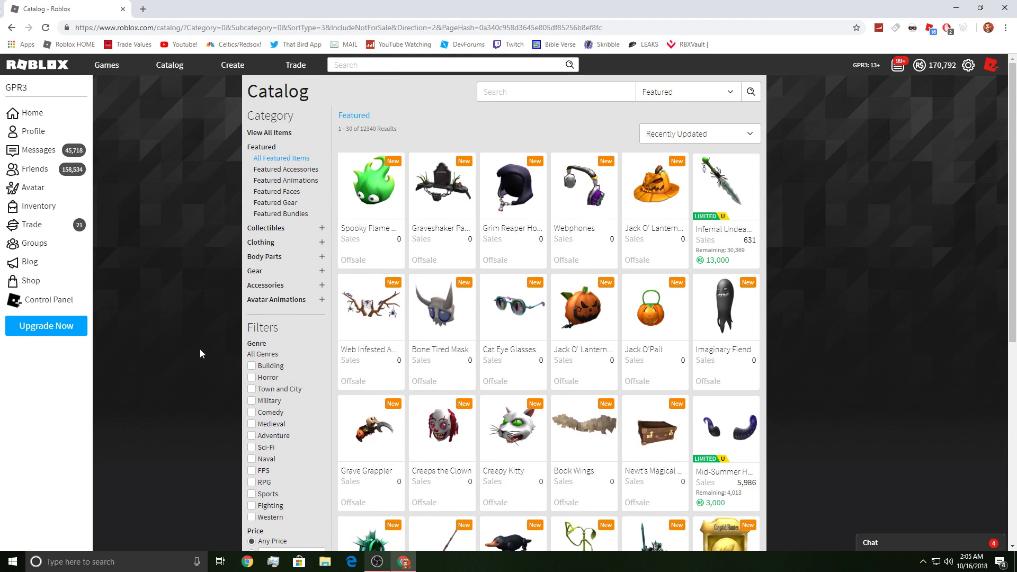
{"action": "left_click", "coordinate": [275, 257]}
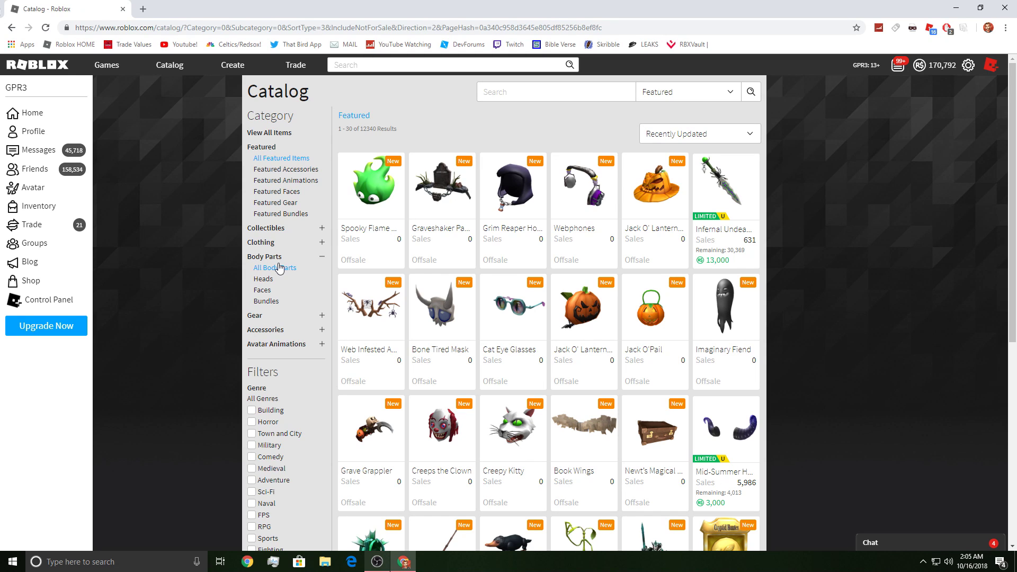
Step: Open City Life Man - Head from All Body Parts in a new tab and list its owners
{"action": "left_click", "coordinate": [279, 268]}
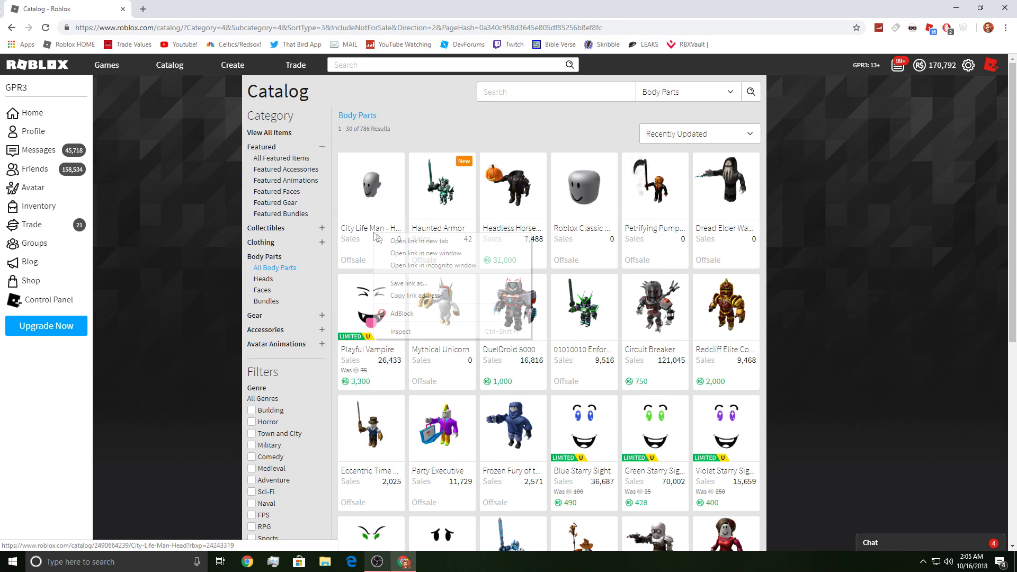
{"action": "middle_click", "coordinate": [388, 243]}
{"action": "left_click", "coordinate": [191, 9]}
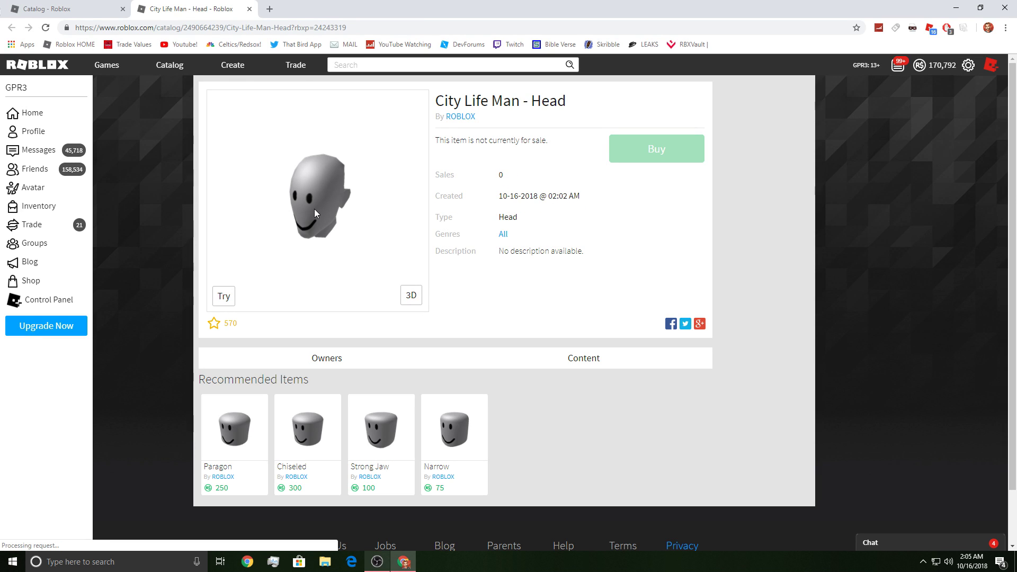
{"action": "left_click", "coordinate": [318, 362]}
{"action": "scroll", "coordinate": [147, 329], "scroll_direction": "down", "scroll_amount": 3}
{"action": "scroll", "coordinate": [147, 329], "scroll_direction": "down", "scroll_amount": 1}
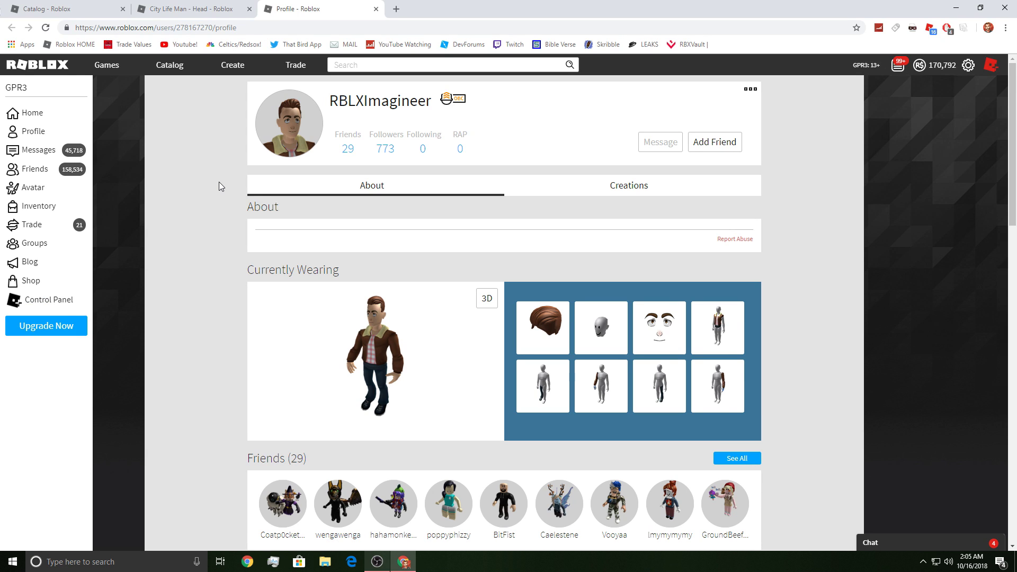
{"action": "scroll", "coordinate": [219, 182], "scroll_direction": "down", "scroll_amount": 2}
{"action": "scroll", "coordinate": [219, 183], "scroll_direction": "up", "scroll_amount": 2}
{"action": "left_click", "coordinate": [241, 15]}
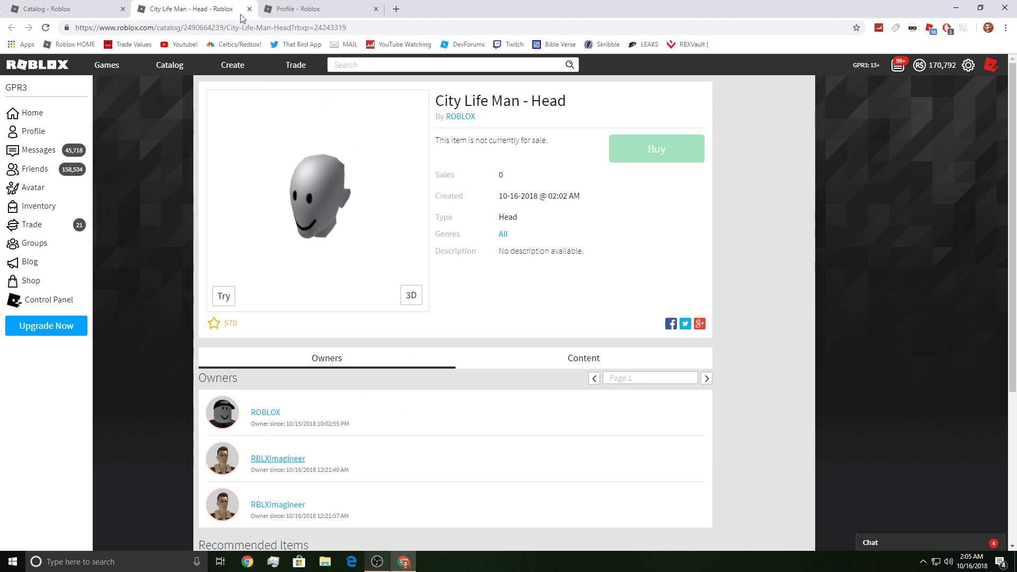
{"action": "left_click", "coordinate": [284, 6]}
{"action": "scroll", "coordinate": [324, 241], "scroll_direction": "down", "scroll_amount": 3}
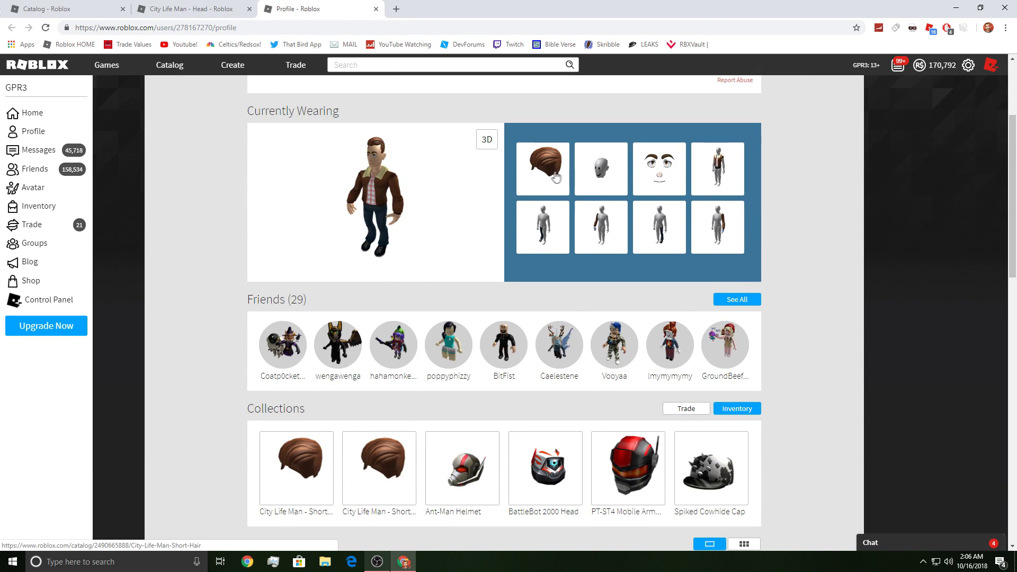
{"action": "right_click", "coordinate": [653, 177]}
{"action": "left_click", "coordinate": [675, 180]}
{"action": "right_click", "coordinate": [721, 171]}
{"action": "left_click", "coordinate": [742, 179]}
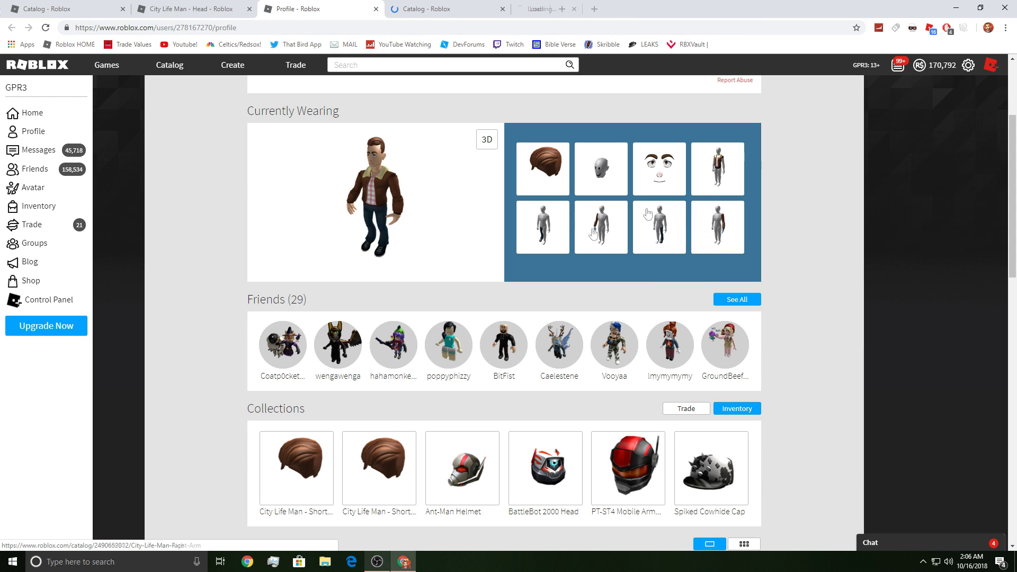
{"action": "right_click", "coordinate": [548, 231]}
{"action": "left_click", "coordinate": [570, 235]}
{"action": "right_click", "coordinate": [589, 230]}
{"action": "left_click", "coordinate": [610, 236]}
{"action": "right_click", "coordinate": [657, 233]}
{"action": "left_click", "coordinate": [711, 238]}
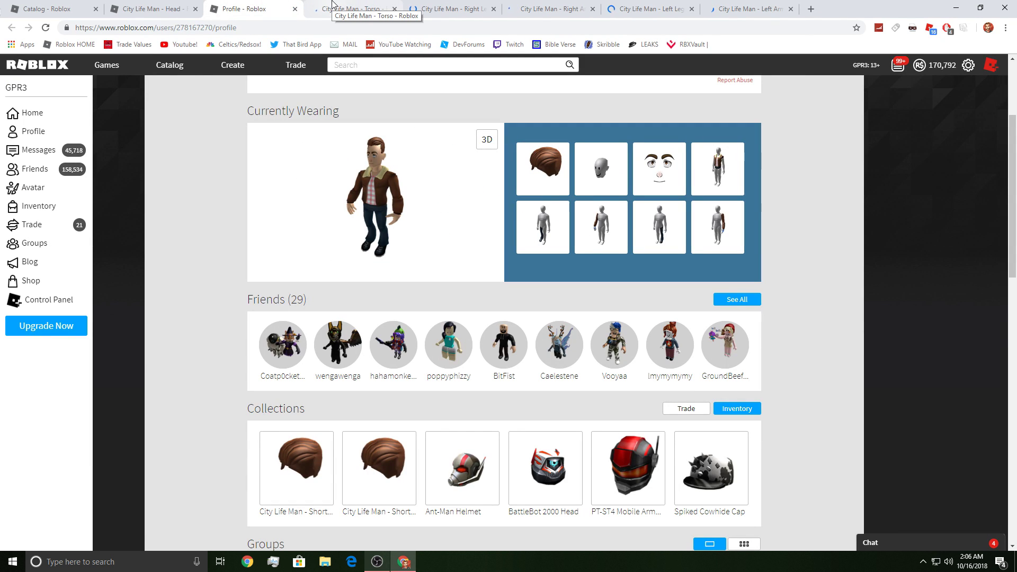
{"action": "left_click", "coordinate": [333, 5]}
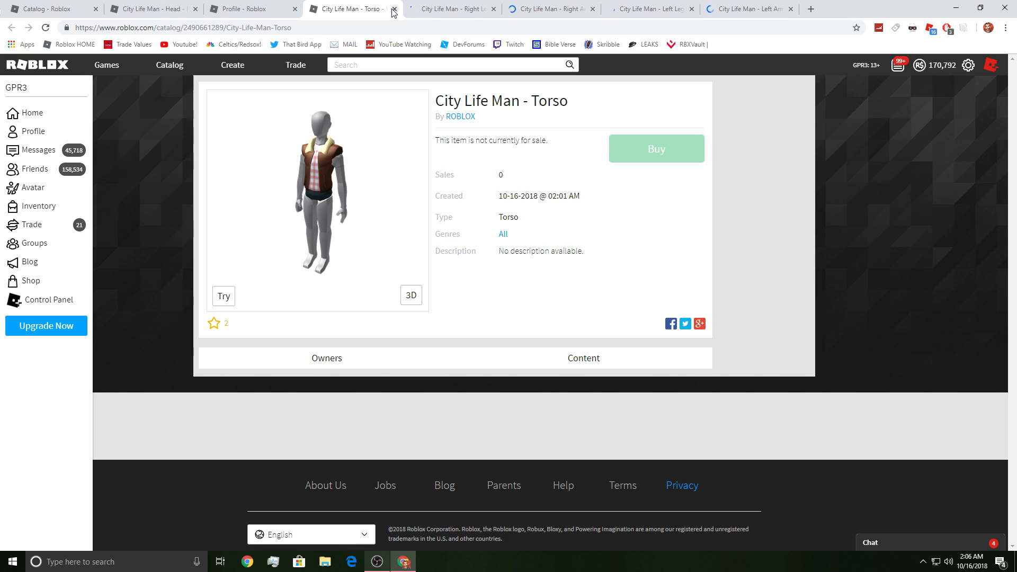
{"action": "left_click", "coordinate": [393, 9]}
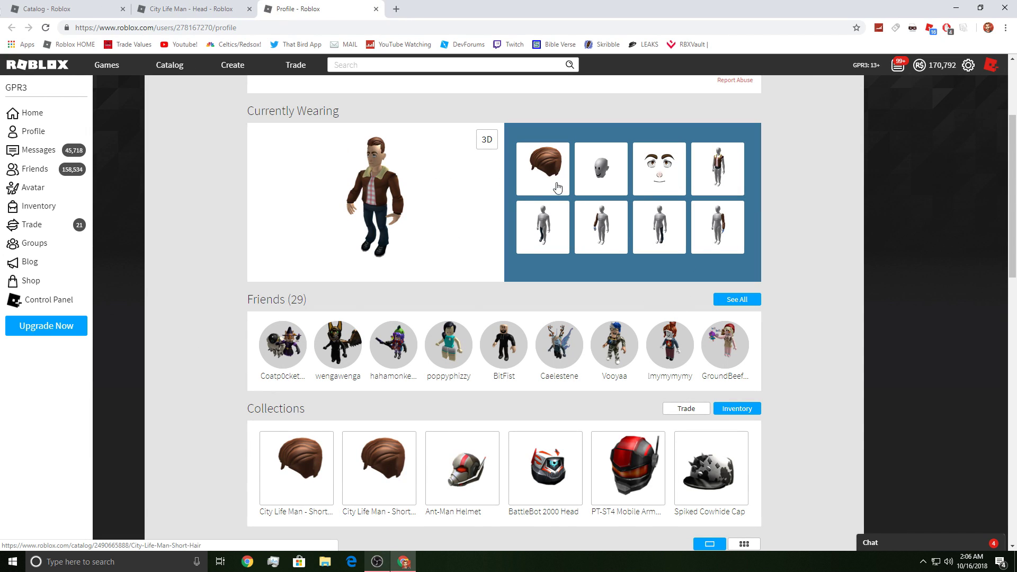
{"action": "scroll", "coordinate": [443, 325], "scroll_direction": "down", "scroll_amount": 3}
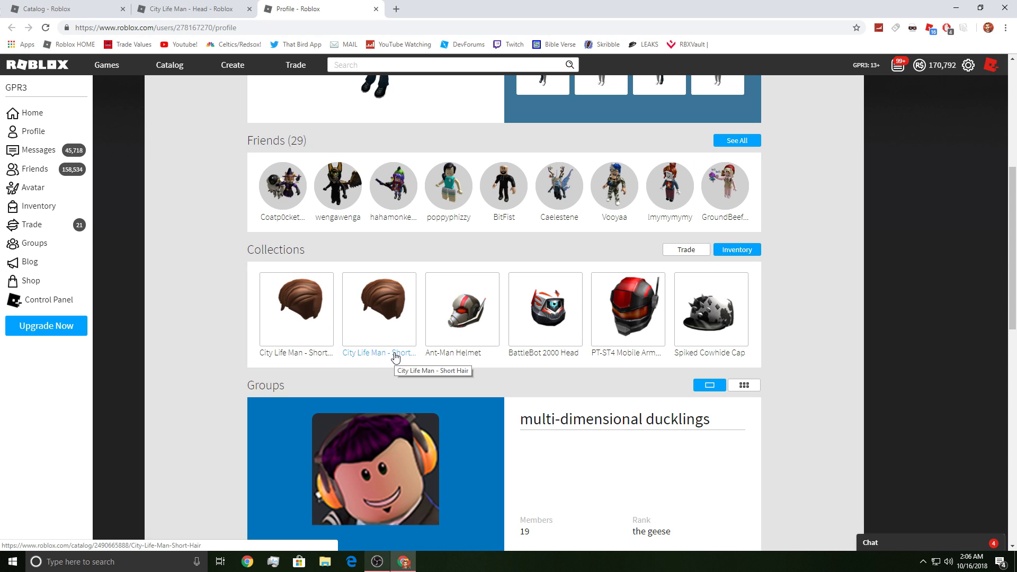
{"action": "scroll", "coordinate": [210, 351], "scroll_direction": "down", "scroll_amount": 1}
{"action": "scroll", "coordinate": [211, 352], "scroll_direction": "down", "scroll_amount": 4}
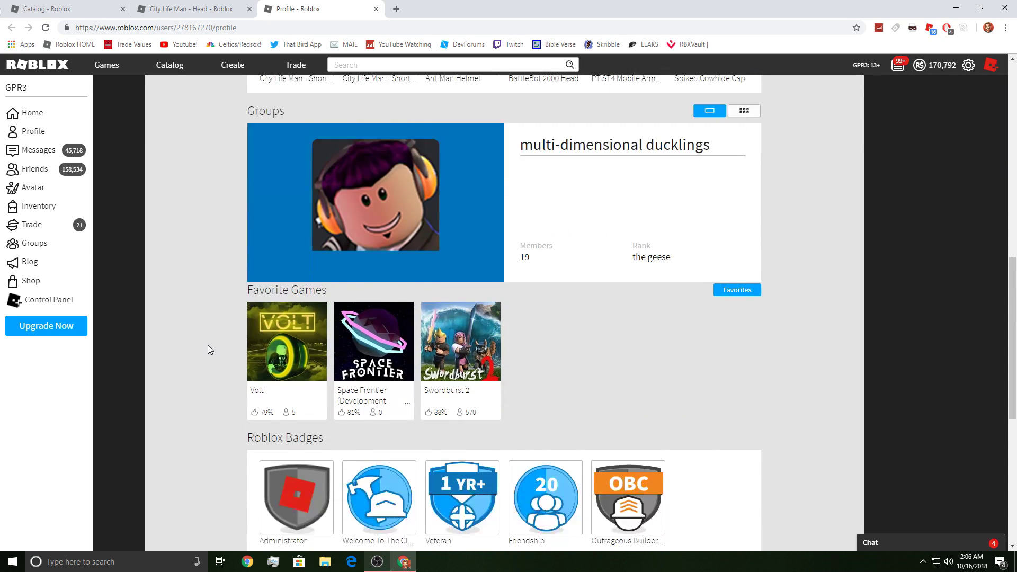
{"action": "scroll", "coordinate": [208, 341], "scroll_direction": "down", "scroll_amount": 2}
{"action": "scroll", "coordinate": [203, 331], "scroll_direction": "down", "scroll_amount": 3}
{"action": "scroll", "coordinate": [204, 331], "scroll_direction": "up", "scroll_amount": 6}
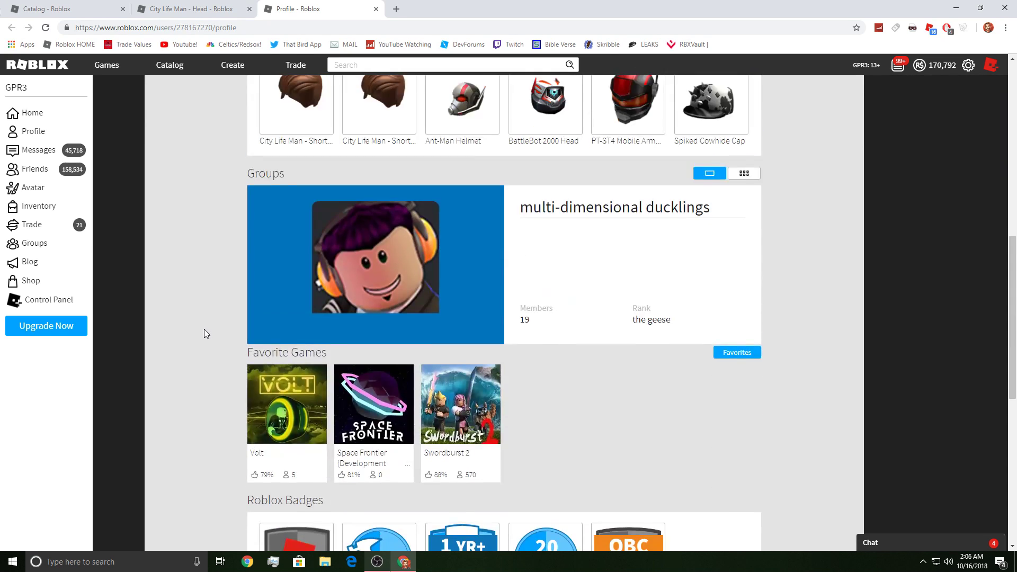
{"action": "scroll", "coordinate": [205, 329], "scroll_direction": "up", "scroll_amount": 10}
{"action": "scroll", "coordinate": [204, 329], "scroll_direction": "up", "scroll_amount": 1}
{"action": "left_click", "coordinate": [480, 305]}
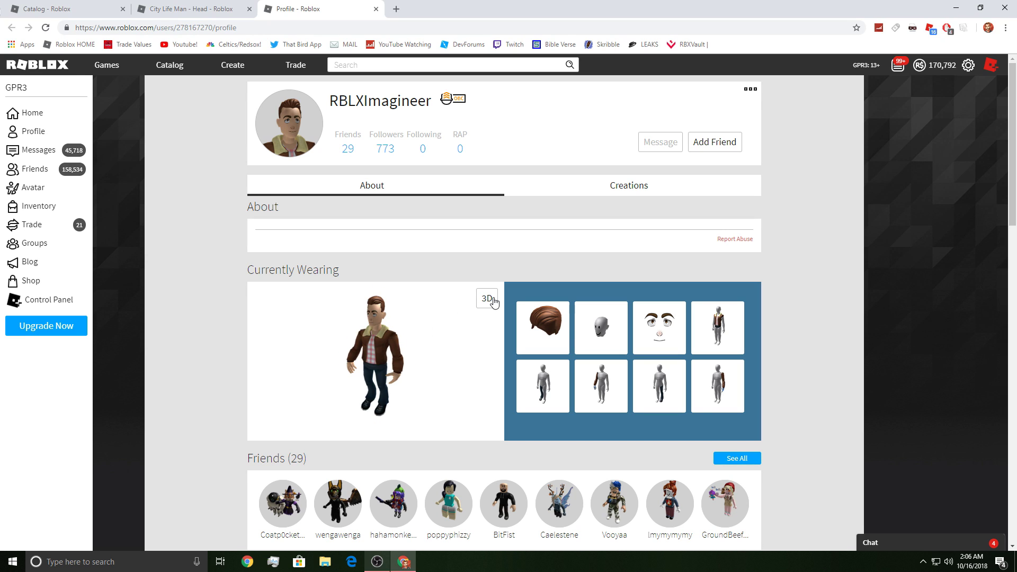
{"action": "left_click", "coordinate": [241, 7]}
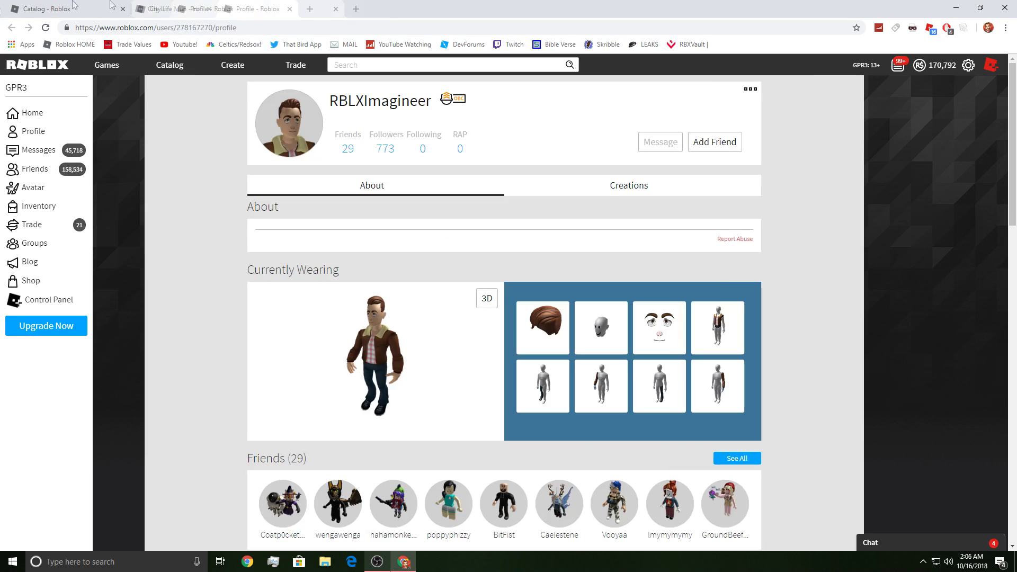
Step: Close the head item page and browse the Featured Faces listing
{"action": "left_click", "coordinate": [79, 9]}
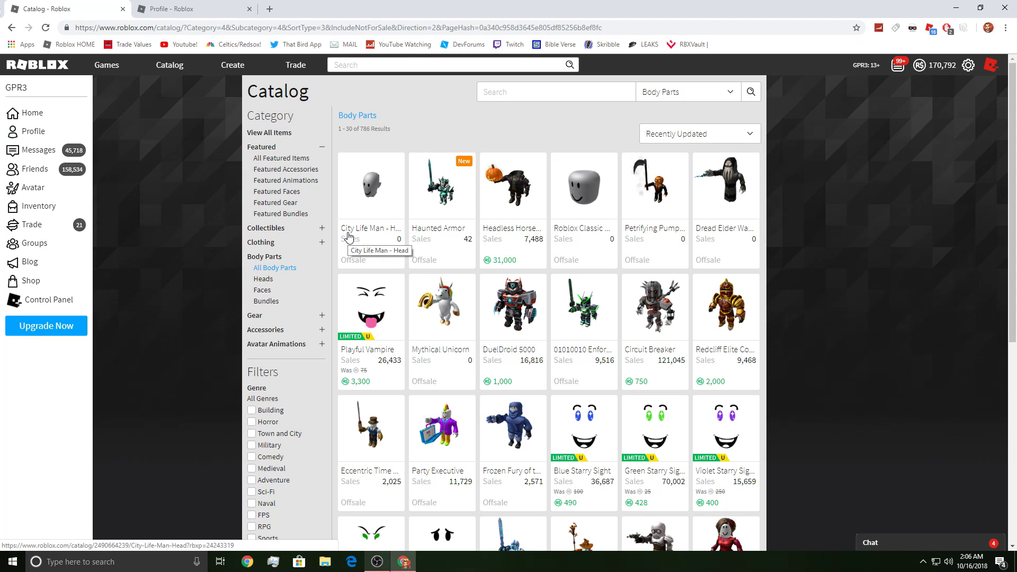
{"action": "left_click", "coordinate": [263, 243]}
{"action": "left_click", "coordinate": [284, 194]}
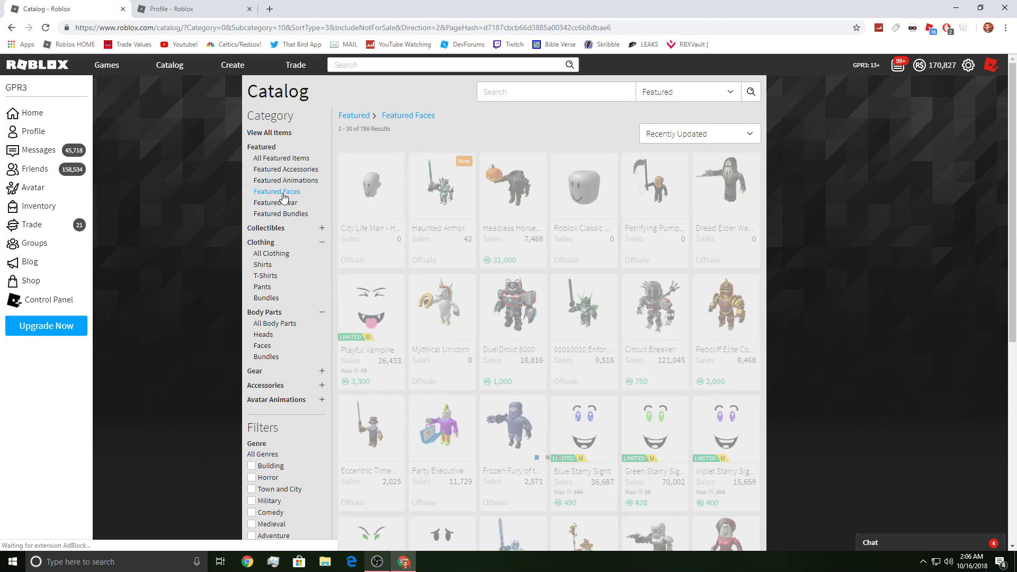
{"action": "scroll", "coordinate": [260, 343], "scroll_direction": "down", "scroll_amount": 5}
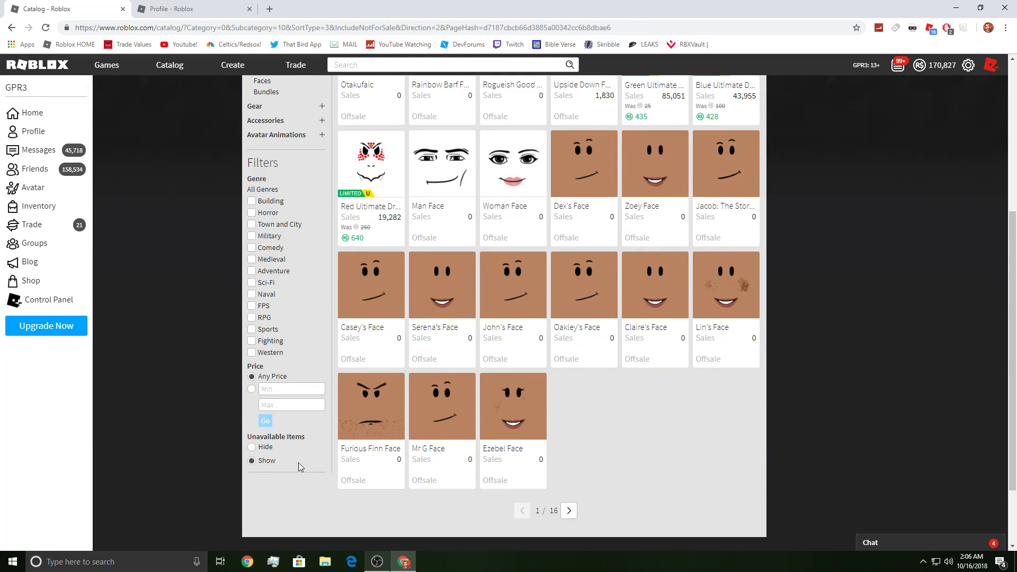
{"action": "scroll", "coordinate": [286, 466], "scroll_direction": "up", "scroll_amount": 1}
{"action": "scroll", "coordinate": [262, 429], "scroll_direction": "up", "scroll_amount": 1}
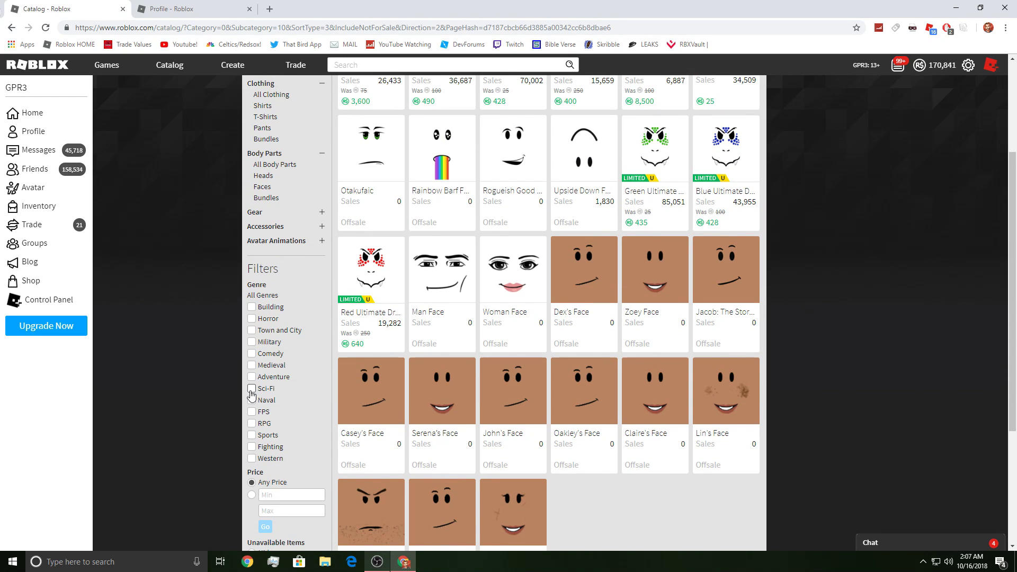
{"action": "scroll", "coordinate": [260, 390], "scroll_direction": "down", "scroll_amount": 1}
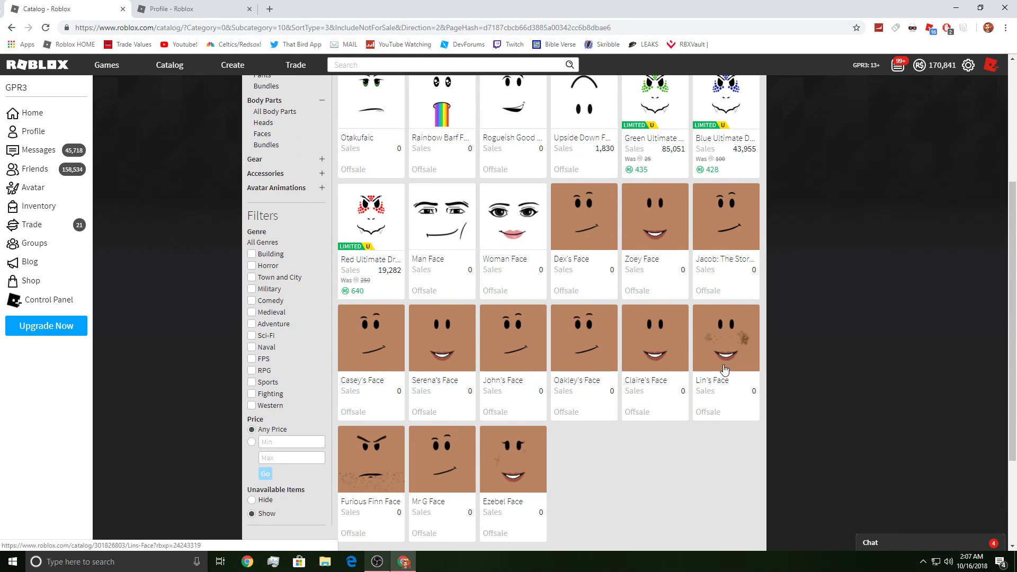
{"action": "scroll", "coordinate": [682, 366], "scroll_direction": "down", "scroll_amount": 3}
Step: Page forward through Featured Faces to page 3, then back to page 1
{"action": "left_click", "coordinate": [569, 420]}
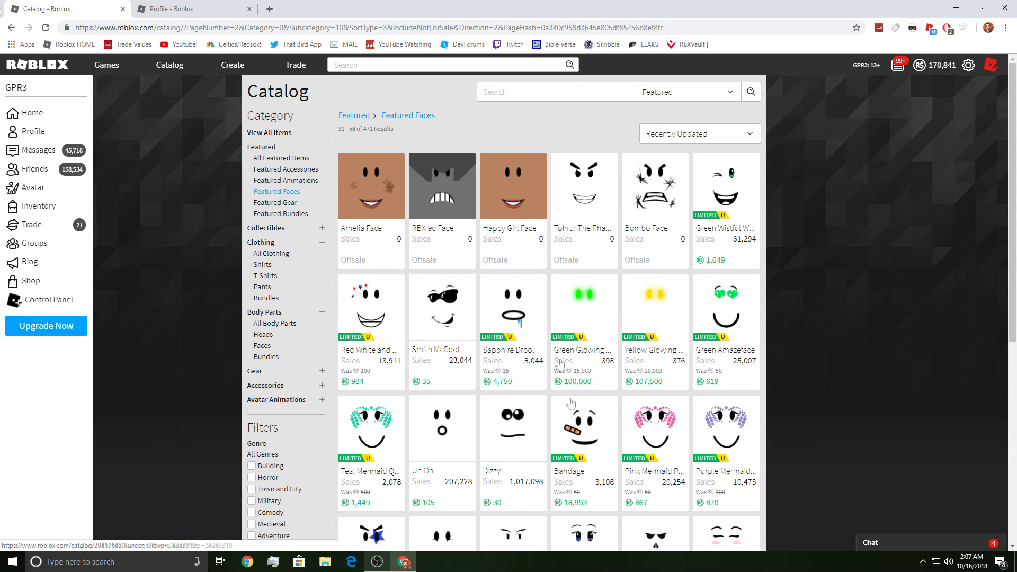
{"action": "scroll", "coordinate": [565, 427], "scroll_direction": "down", "scroll_amount": 6}
{"action": "left_click", "coordinate": [565, 422]}
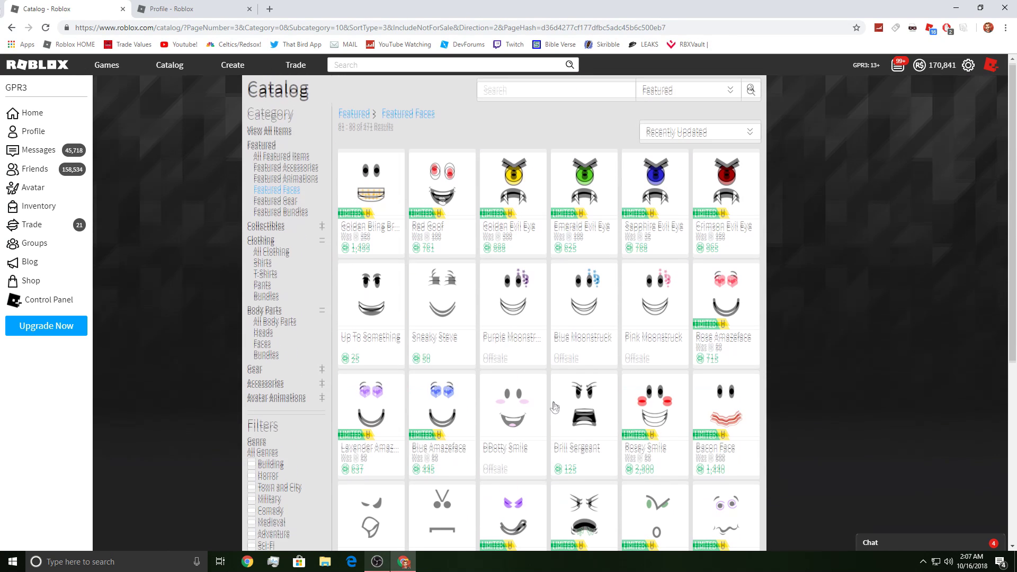
{"action": "scroll", "coordinate": [530, 430], "scroll_direction": "down", "scroll_amount": 3}
{"action": "scroll", "coordinate": [525, 432], "scroll_direction": "down", "scroll_amount": 3}
{"action": "left_click", "coordinate": [524, 432]}
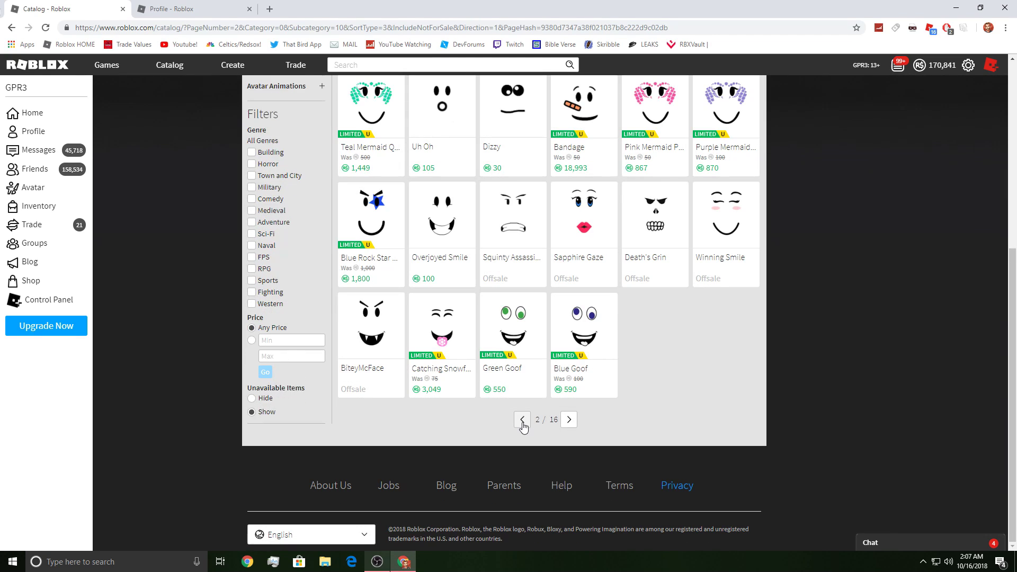
{"action": "left_click", "coordinate": [522, 422]}
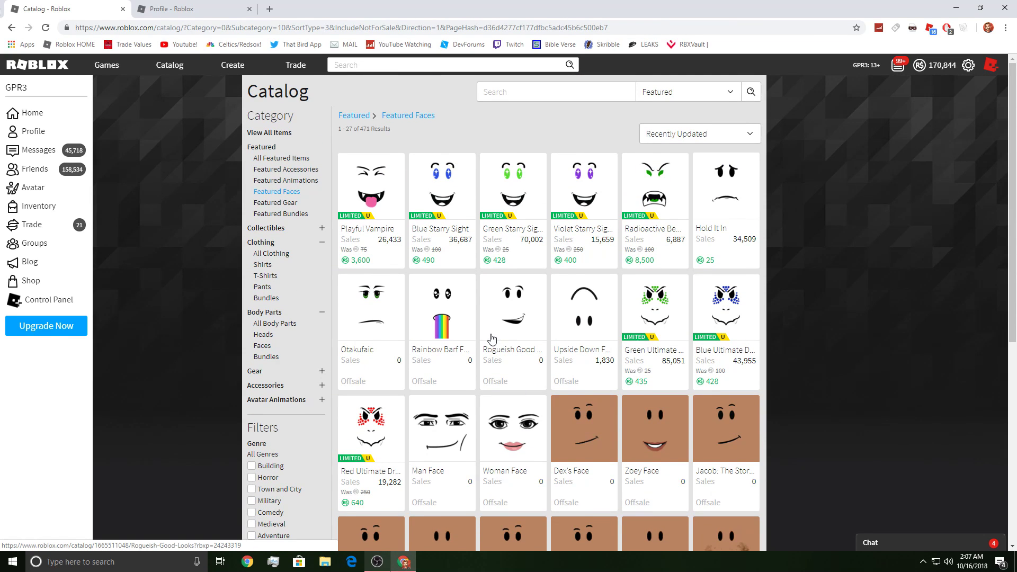
Step: Go to page 2 of faces, then open the profile's worn face item
{"action": "scroll", "coordinate": [492, 339], "scroll_direction": "down", "scroll_amount": 3}
{"action": "scroll", "coordinate": [492, 339], "scroll_direction": "down", "scroll_amount": 1}
{"action": "scroll", "coordinate": [491, 339], "scroll_direction": "down", "scroll_amount": 1}
{"action": "left_click", "coordinate": [569, 513]}
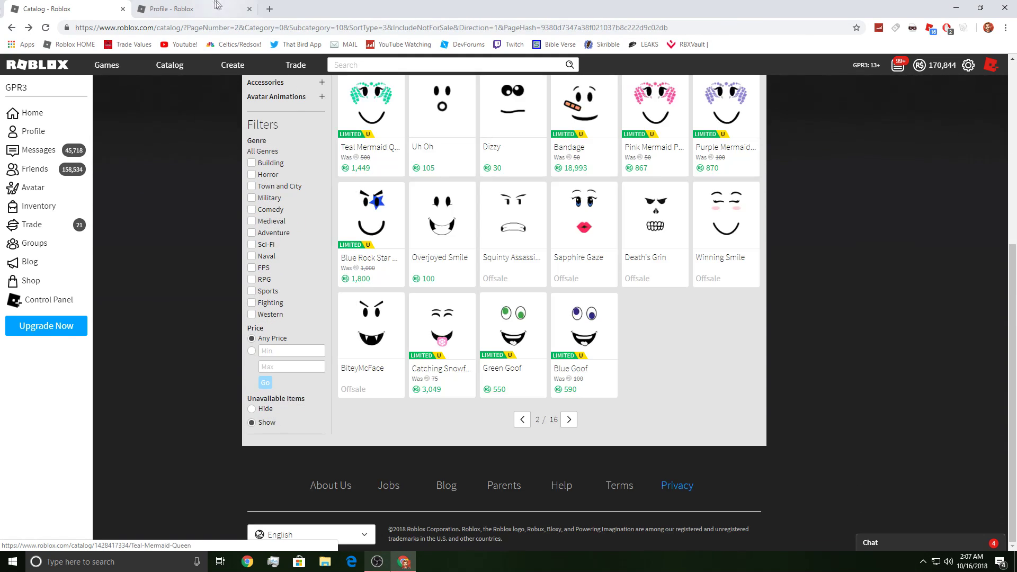
{"action": "left_click", "coordinate": [218, 7]}
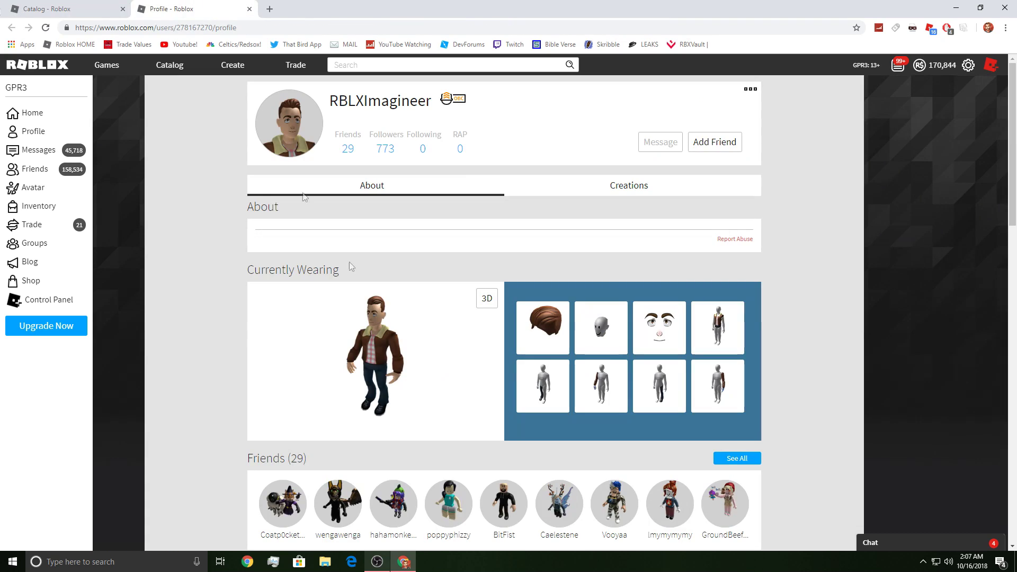
{"action": "left_click", "coordinate": [675, 328]}
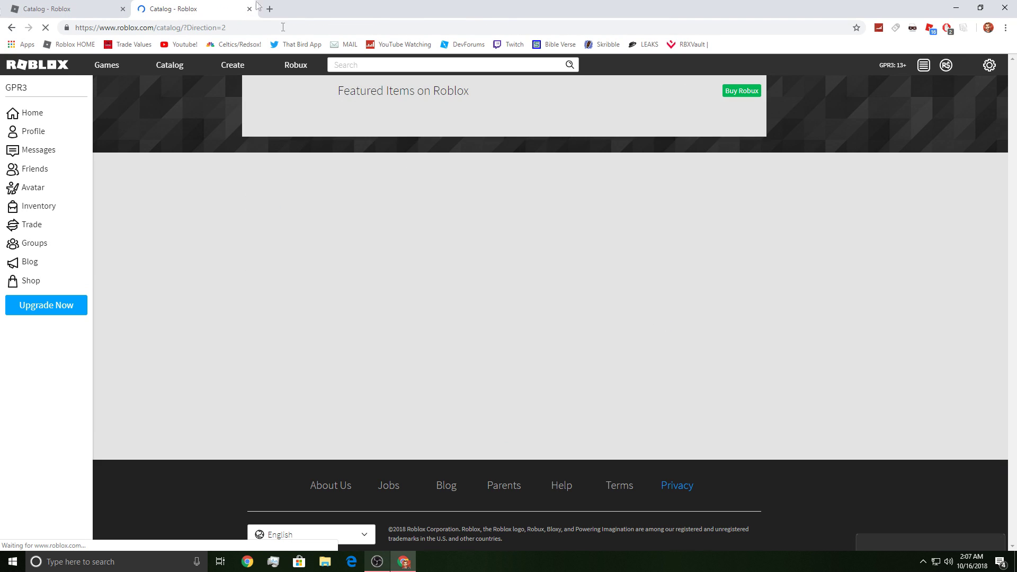
Step: Close the extra catalog tab and search Twitter for 'roblox'
{"action": "left_click", "coordinate": [249, 8]}
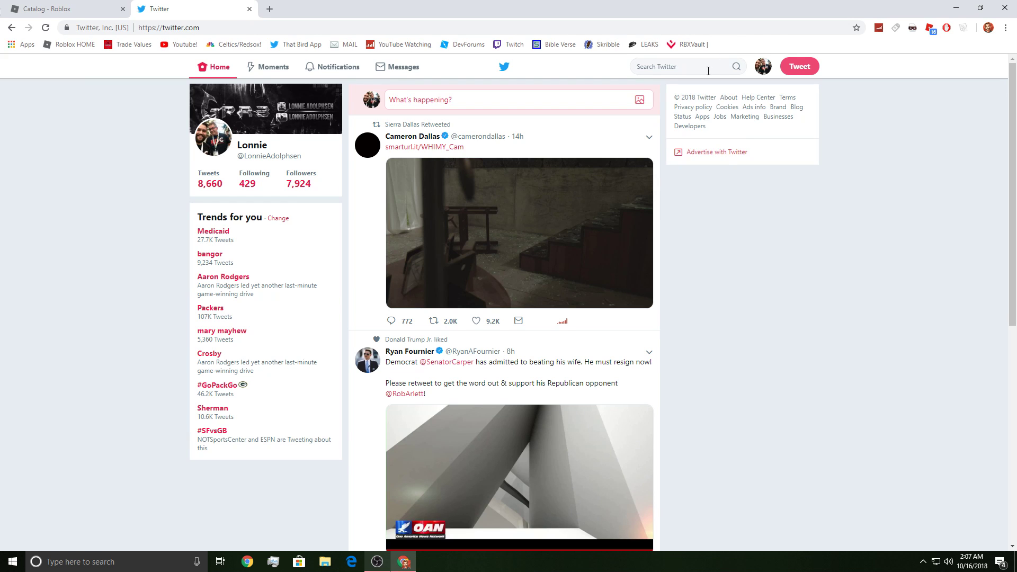
{"action": "left_click", "coordinate": [707, 68]}
{"action": "type", "text": "rob"}
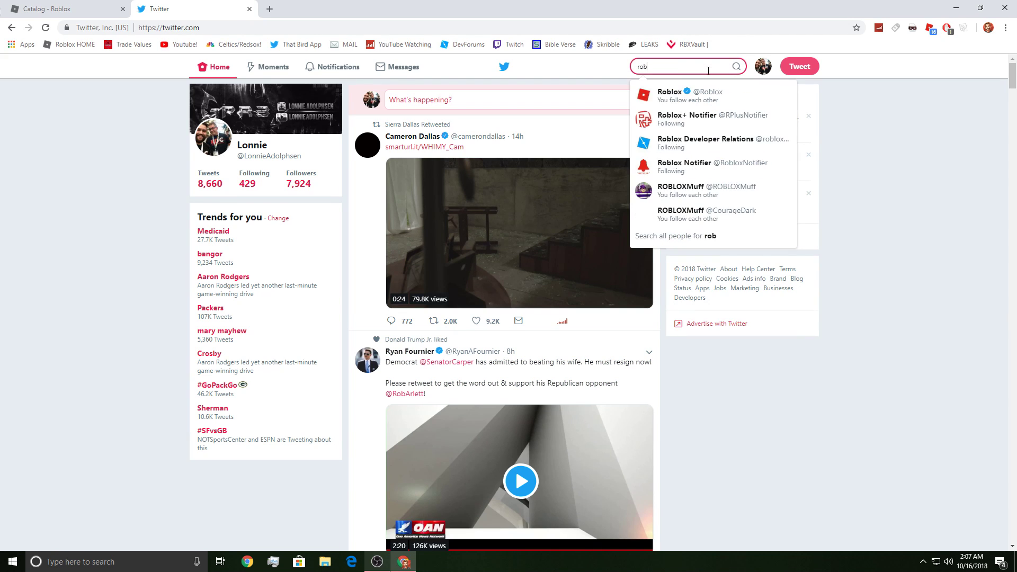
{"action": "type", "text": "lox i"}
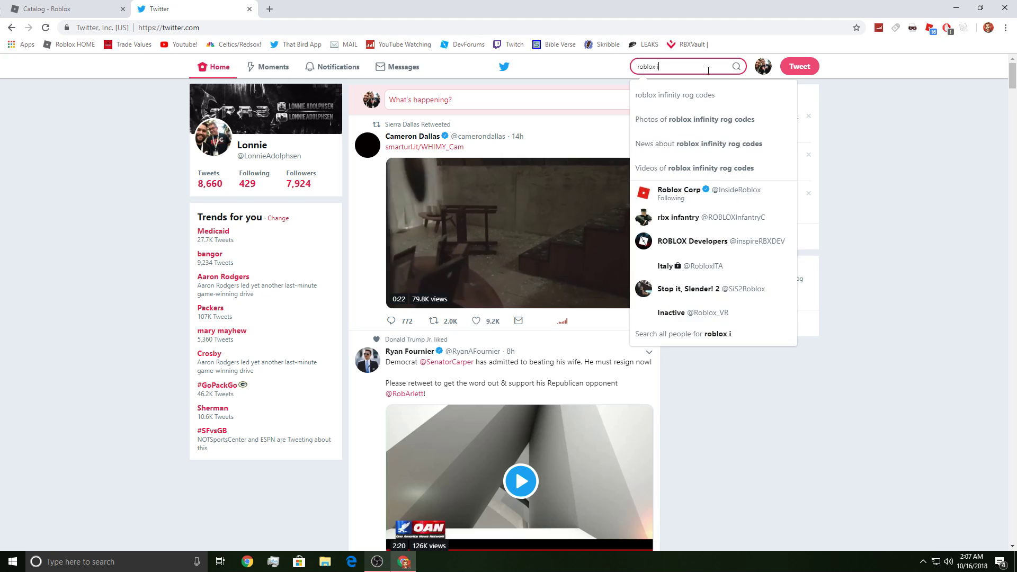
{"action": "key", "text": "BackSpace"}
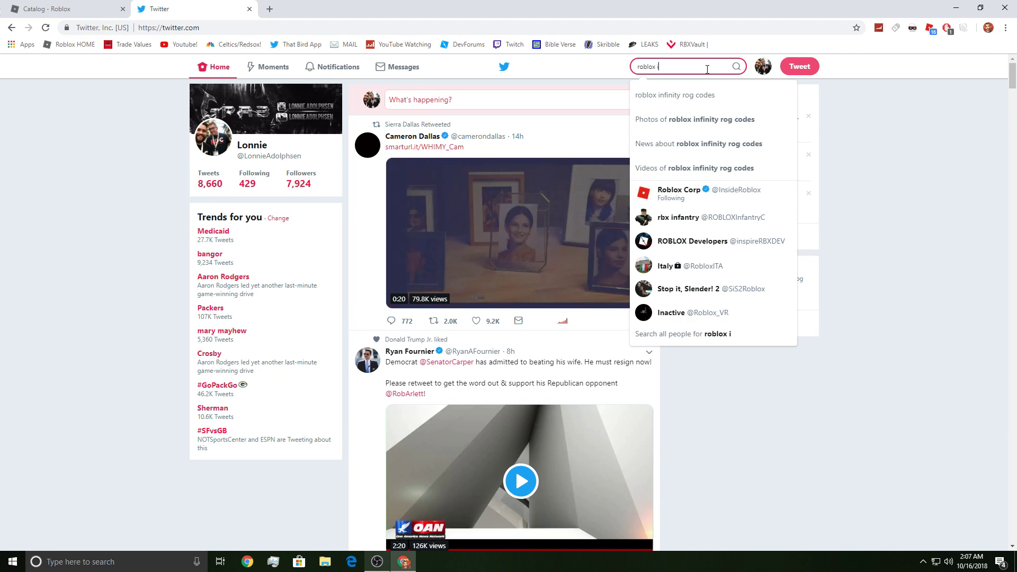
{"action": "key", "text": "BackSpace"}
{"action": "key", "text": "BackSpace"}
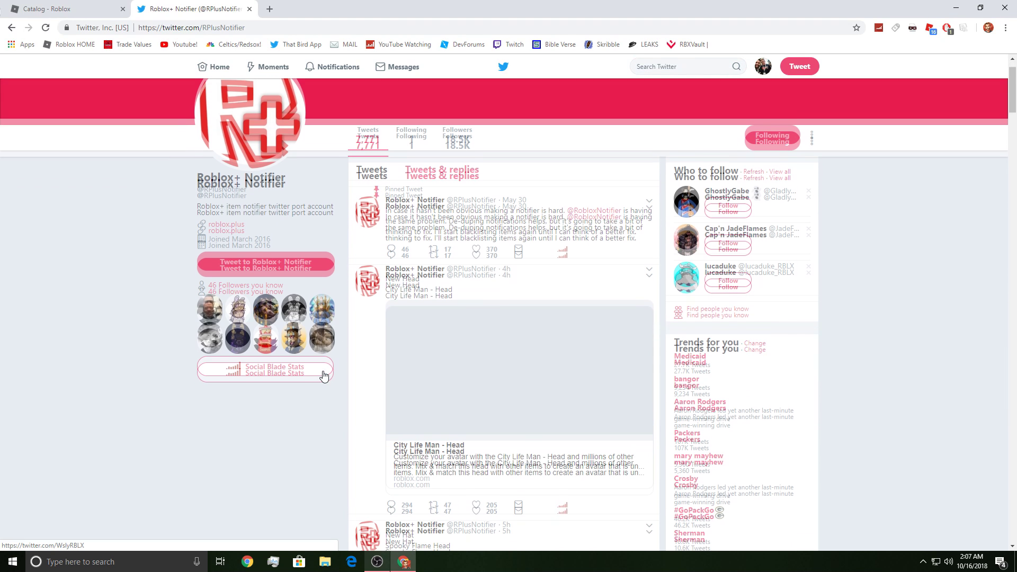
Step: Scroll through the Roblox+ Notifier timeline, then return to the Roblox catalog
{"action": "scroll", "coordinate": [320, 375], "scroll_direction": "down", "scroll_amount": 5}
{"action": "scroll", "coordinate": [319, 371], "scroll_direction": "down", "scroll_amount": 5}
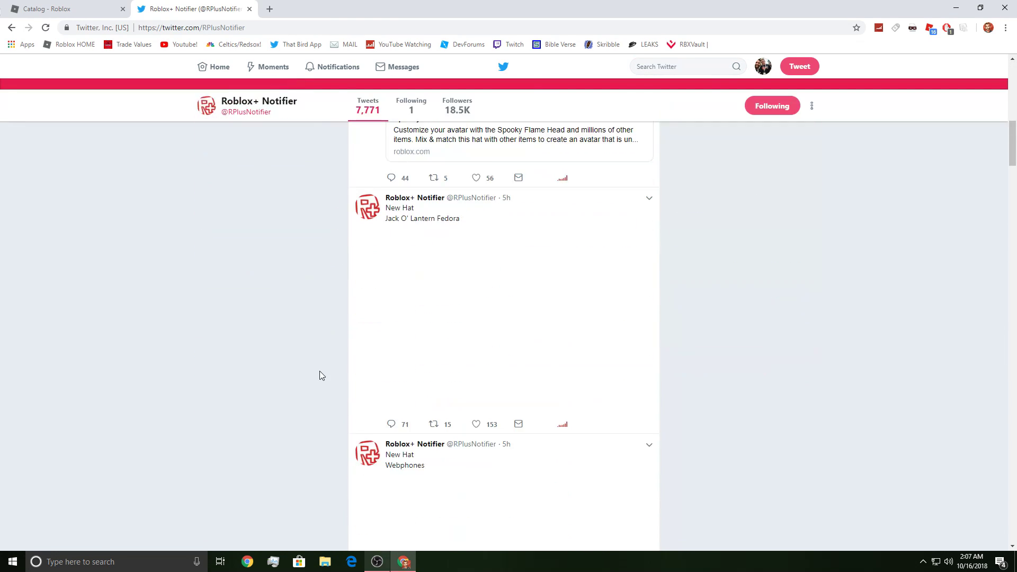
{"action": "scroll", "coordinate": [320, 371], "scroll_direction": "down", "scroll_amount": 4}
{"action": "scroll", "coordinate": [320, 370], "scroll_direction": "down", "scroll_amount": 5}
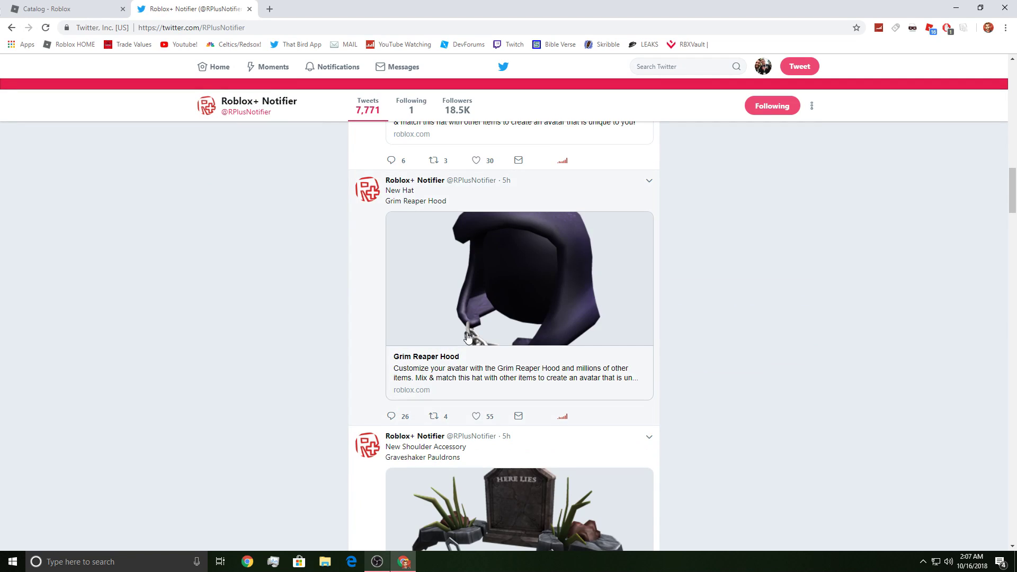
{"action": "scroll", "coordinate": [469, 336], "scroll_direction": "down", "scroll_amount": 7}
{"action": "scroll", "coordinate": [469, 337], "scroll_direction": "down", "scroll_amount": 5}
{"action": "scroll", "coordinate": [469, 337], "scroll_direction": "down", "scroll_amount": 5}
{"action": "scroll", "coordinate": [470, 337], "scroll_direction": "down", "scroll_amount": 4}
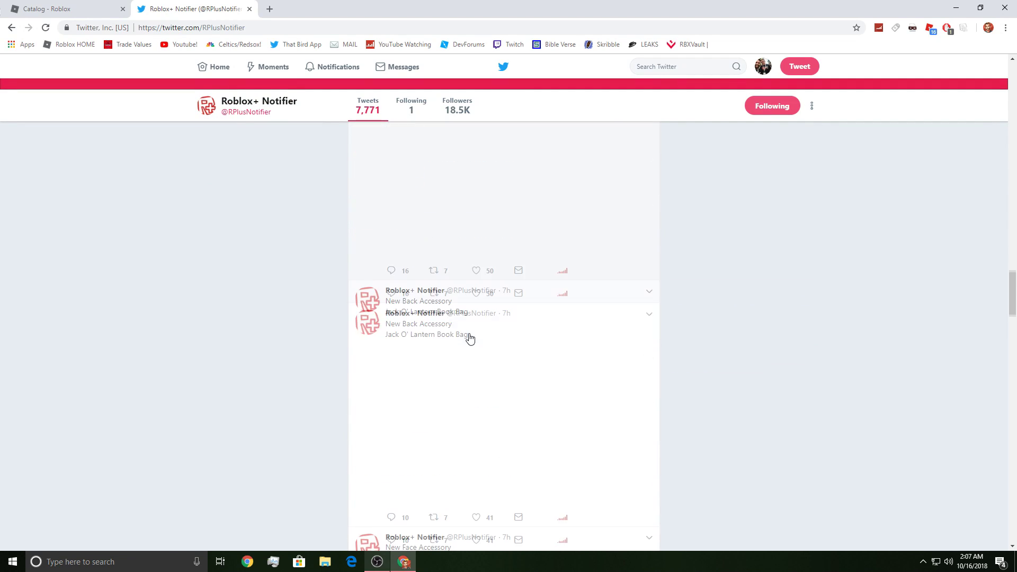
{"action": "scroll", "coordinate": [469, 338], "scroll_direction": "down", "scroll_amount": 3}
{"action": "scroll", "coordinate": [470, 338], "scroll_direction": "down", "scroll_amount": 5}
{"action": "scroll", "coordinate": [470, 339], "scroll_direction": "down", "scroll_amount": 2}
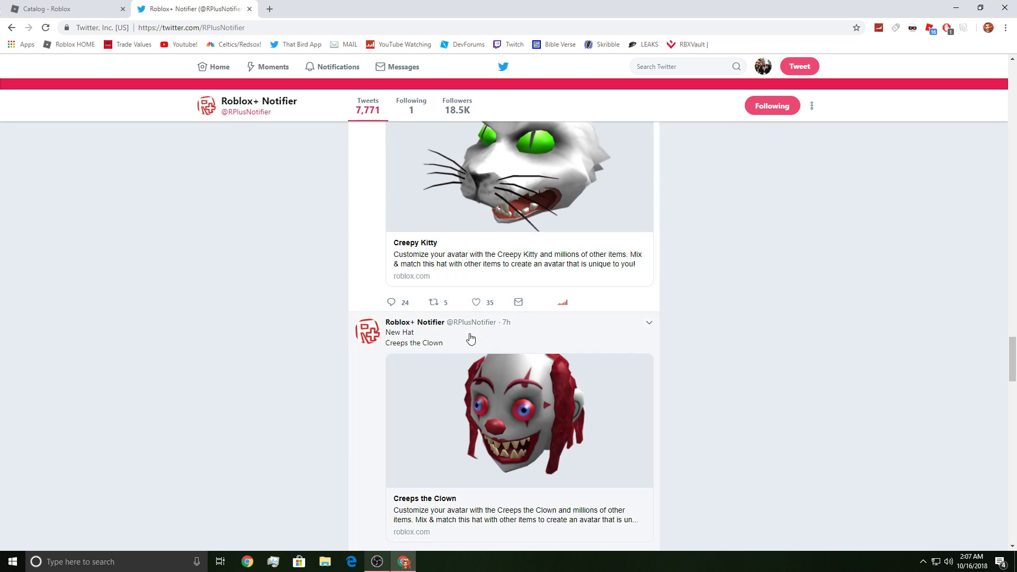
{"action": "scroll", "coordinate": [470, 339], "scroll_direction": "down", "scroll_amount": 5}
{"action": "scroll", "coordinate": [469, 340], "scroll_direction": "down", "scroll_amount": 4}
{"action": "scroll", "coordinate": [466, 342], "scroll_direction": "down", "scroll_amount": 3}
{"action": "scroll", "coordinate": [461, 347], "scroll_direction": "up", "scroll_amount": 3}
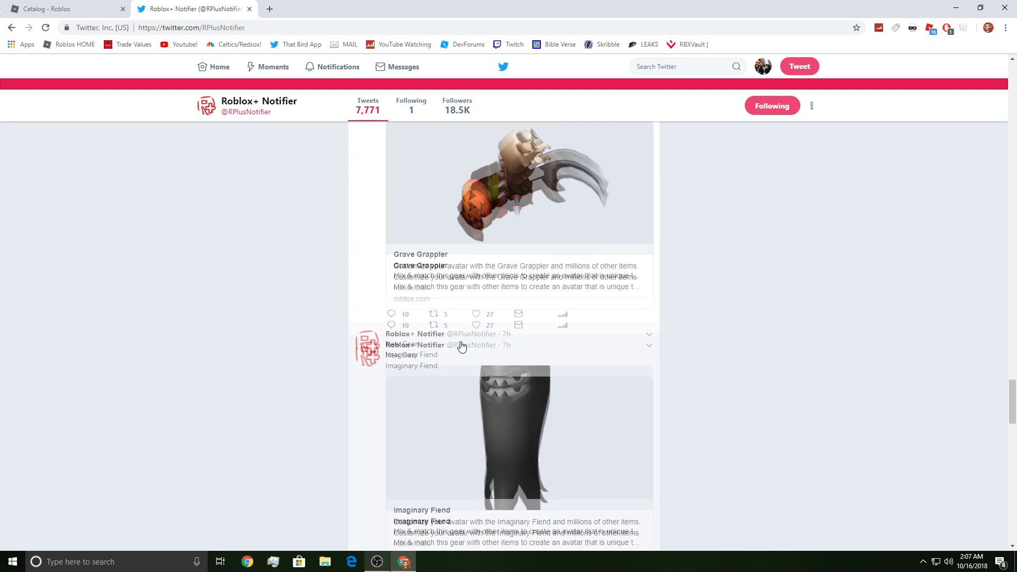
{"action": "scroll", "coordinate": [462, 346], "scroll_direction": "down", "scroll_amount": 5}
{"action": "scroll", "coordinate": [463, 345], "scroll_direction": "down", "scroll_amount": 5}
{"action": "scroll", "coordinate": [464, 345], "scroll_direction": "down", "scroll_amount": 4}
{"action": "scroll", "coordinate": [465, 345], "scroll_direction": "down", "scroll_amount": 5}
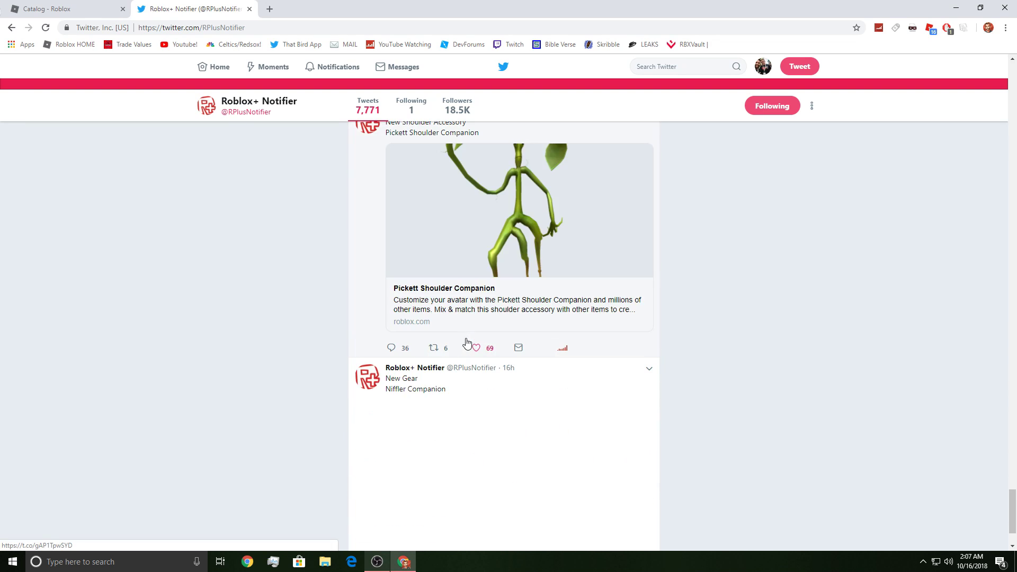
{"action": "scroll", "coordinate": [467, 344], "scroll_direction": "down", "scroll_amount": 2}
{"action": "scroll", "coordinate": [468, 344], "scroll_direction": "down", "scroll_amount": 7}
{"action": "scroll", "coordinate": [469, 343], "scroll_direction": "down", "scroll_amount": 7}
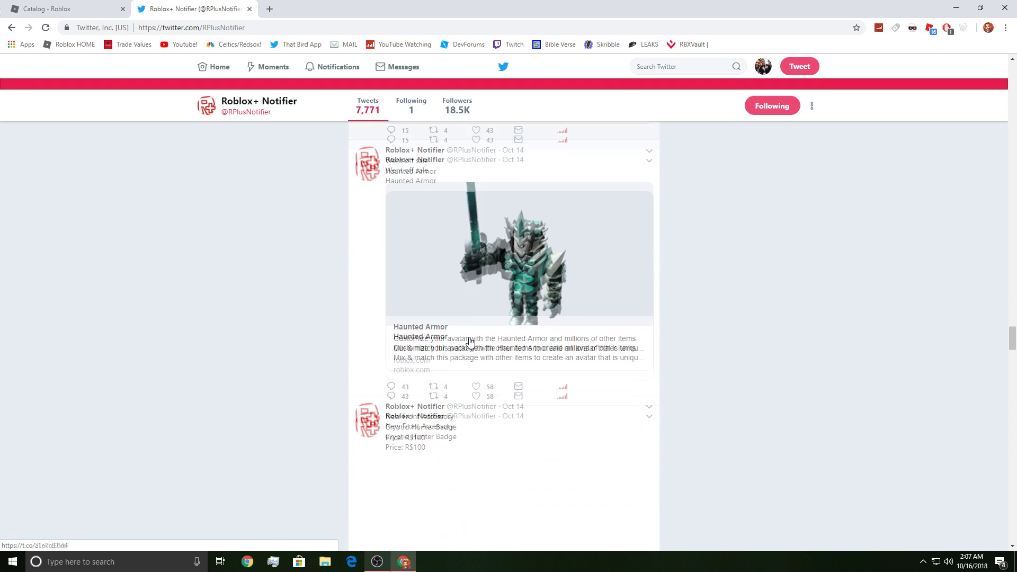
{"action": "scroll", "coordinate": [470, 342], "scroll_direction": "down", "scroll_amount": 2}
{"action": "scroll", "coordinate": [471, 341], "scroll_direction": "down", "scroll_amount": 3}
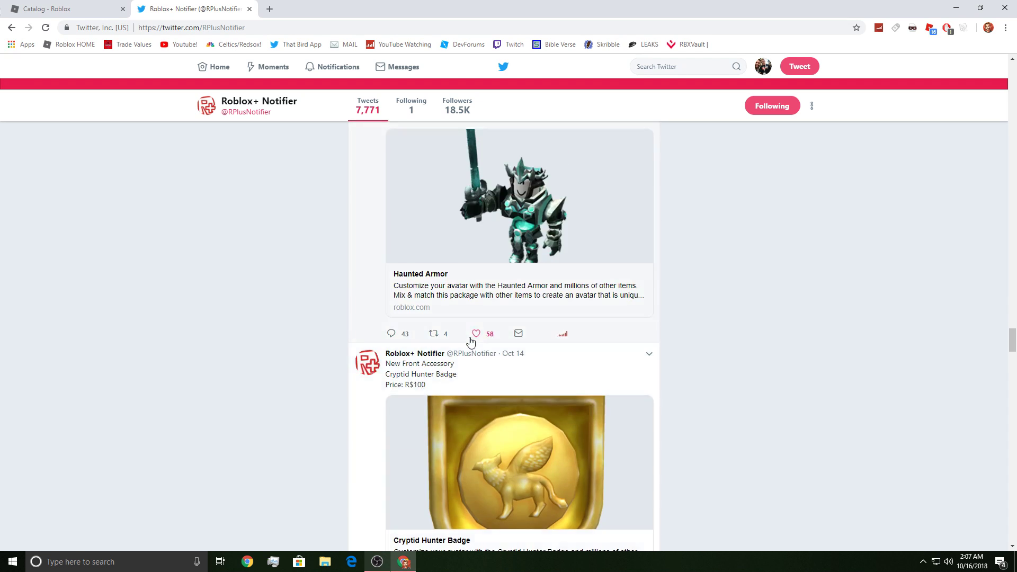
{"action": "scroll", "coordinate": [470, 342], "scroll_direction": "up", "scroll_amount": 10}
{"action": "scroll", "coordinate": [352, 175], "scroll_direction": "up", "scroll_amount": 10}
{"action": "scroll", "coordinate": [479, 261], "scroll_direction": "up", "scroll_amount": 10}
{"action": "scroll", "coordinate": [530, 280], "scroll_direction": "up", "scroll_amount": 10}
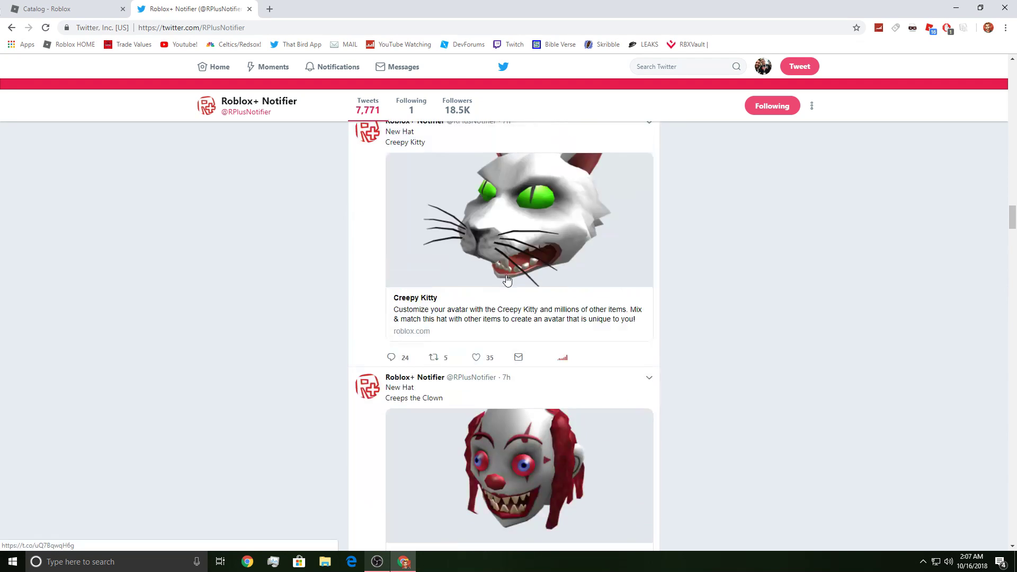
{"action": "scroll", "coordinate": [504, 279], "scroll_direction": "up", "scroll_amount": 10}
{"action": "scroll", "coordinate": [500, 279], "scroll_direction": "up", "scroll_amount": 10}
{"action": "scroll", "coordinate": [496, 278], "scroll_direction": "up", "scroll_amount": 10}
{"action": "scroll", "coordinate": [493, 276], "scroll_direction": "up", "scroll_amount": 10}
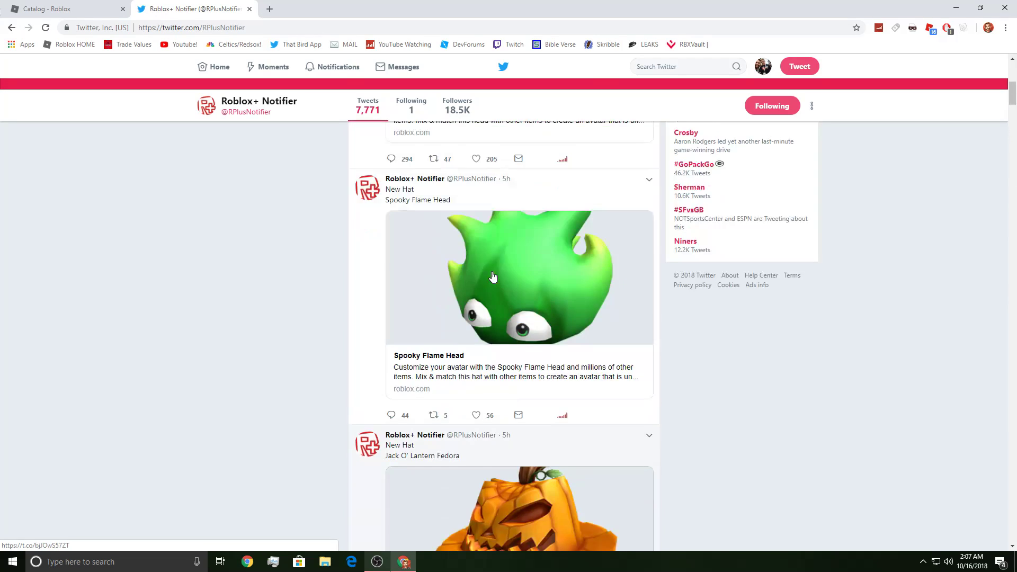
{"action": "scroll", "coordinate": [492, 276], "scroll_direction": "up", "scroll_amount": 15}
{"action": "left_click", "coordinate": [63, 8]}
Step: Close Twitter, go back to Body Parts, and view City Life Man - Head in a new tab
{"action": "left_click", "coordinate": [256, 14]}
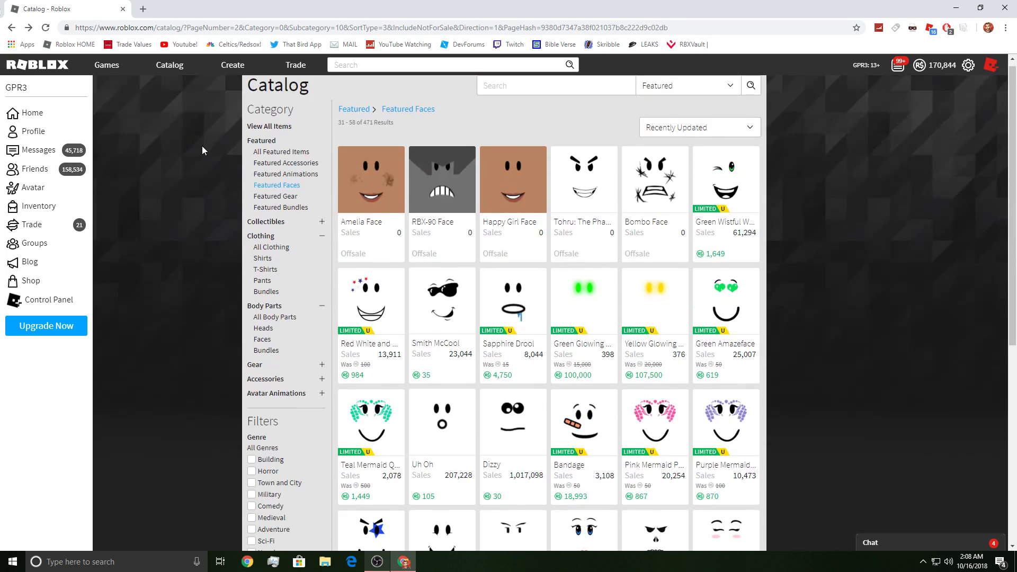
{"action": "key", "text": "alt+Left"}
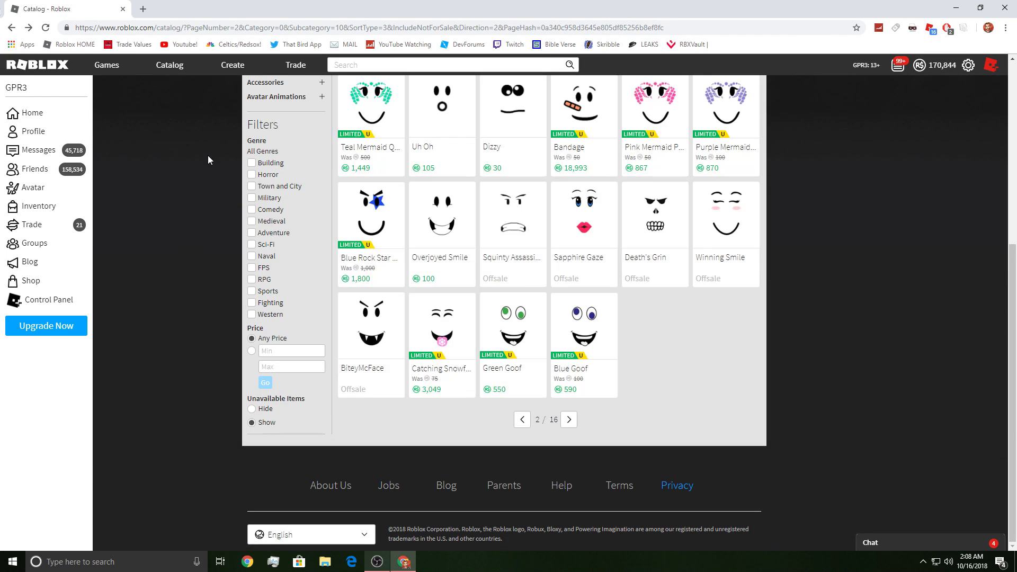
{"action": "key", "text": "alt+Left"}
{"action": "key", "text": "alt+Left"}
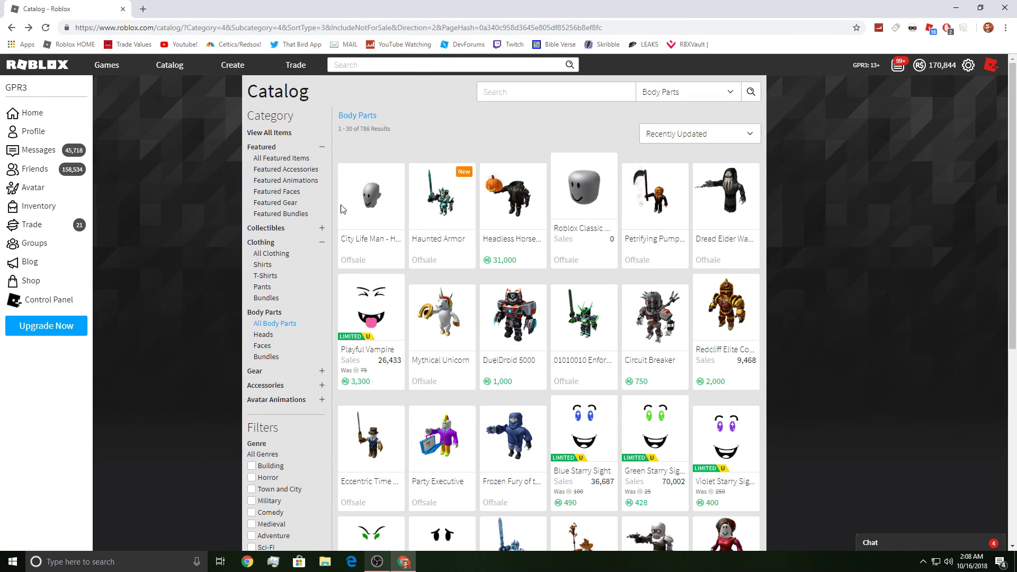
{"action": "right_click", "coordinate": [381, 225]}
{"action": "left_click", "coordinate": [394, 233]}
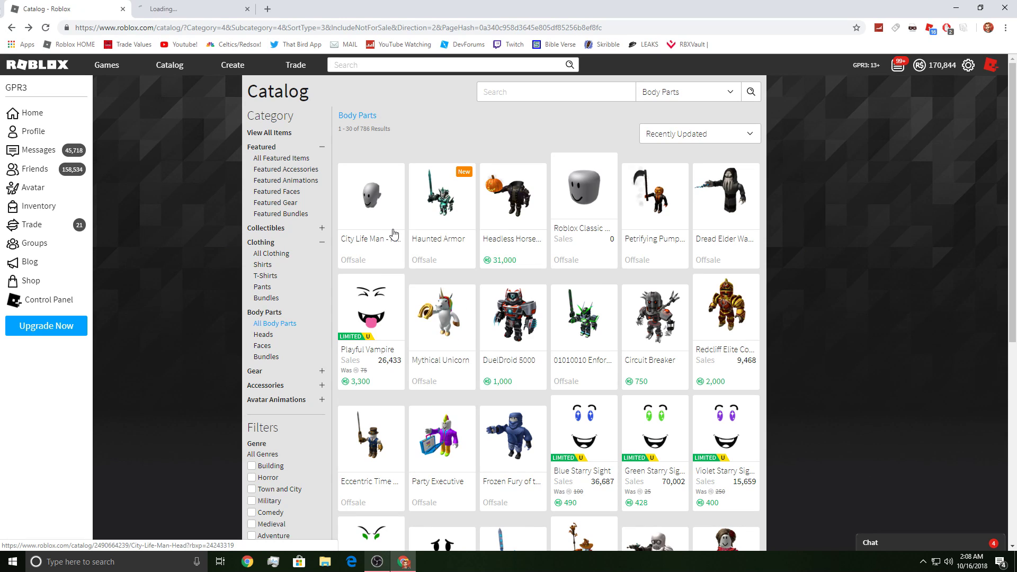
{"action": "left_click", "coordinate": [206, 4]}
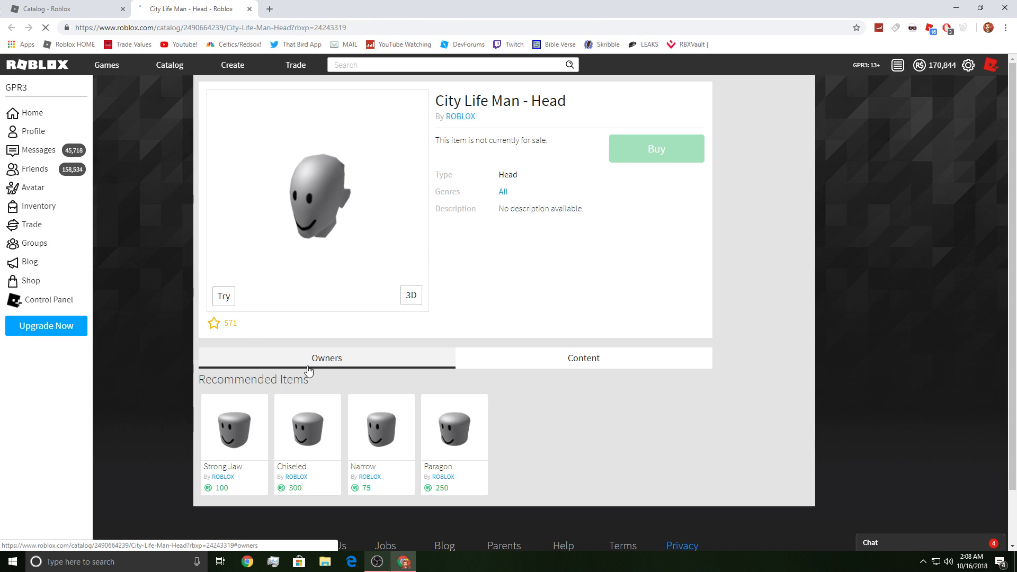
{"action": "scroll", "coordinate": [211, 378], "scroll_direction": "down", "scroll_amount": 2}
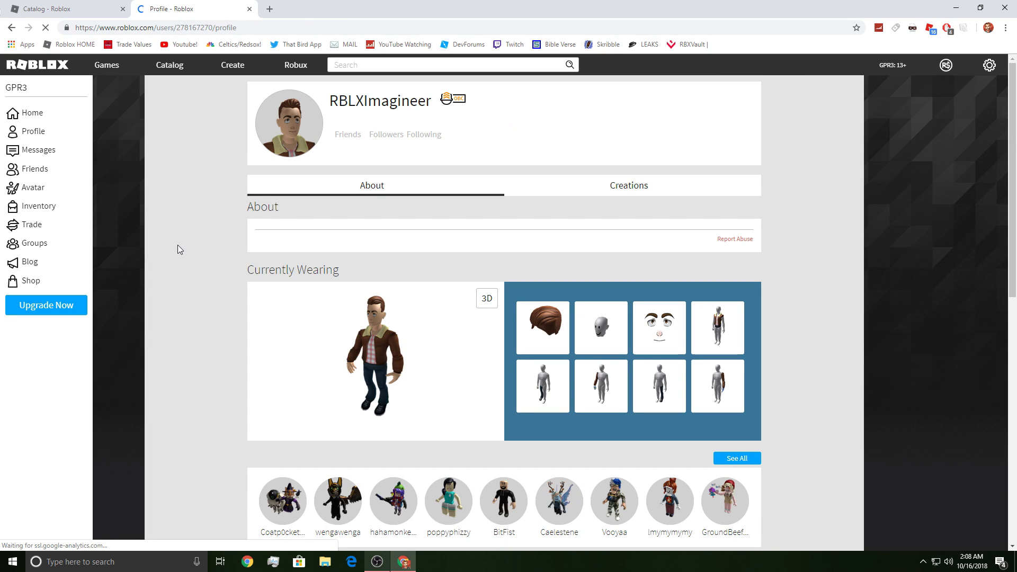
{"action": "key", "text": "ctrl+Tab"}
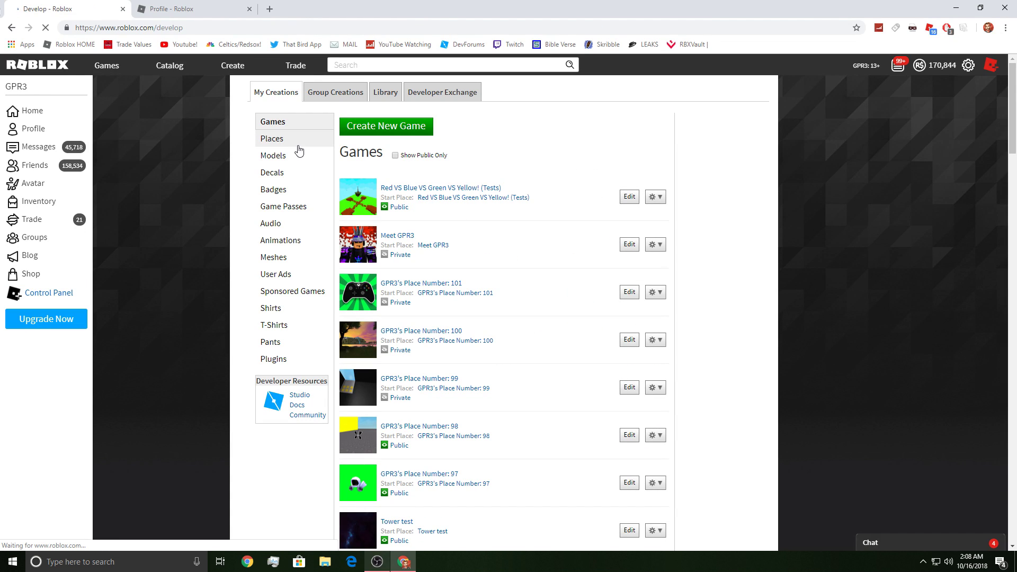
Step: List your created places and load more of them
{"action": "scroll", "coordinate": [299, 151], "scroll_direction": "down", "scroll_amount": 1}
{"action": "scroll", "coordinate": [299, 151], "scroll_direction": "up", "scroll_amount": 1}
{"action": "left_click", "coordinate": [299, 146]}
{"action": "scroll", "coordinate": [265, 277], "scroll_direction": "down", "scroll_amount": 10}
{"action": "scroll", "coordinate": [261, 277], "scroll_direction": "down", "scroll_amount": 5}
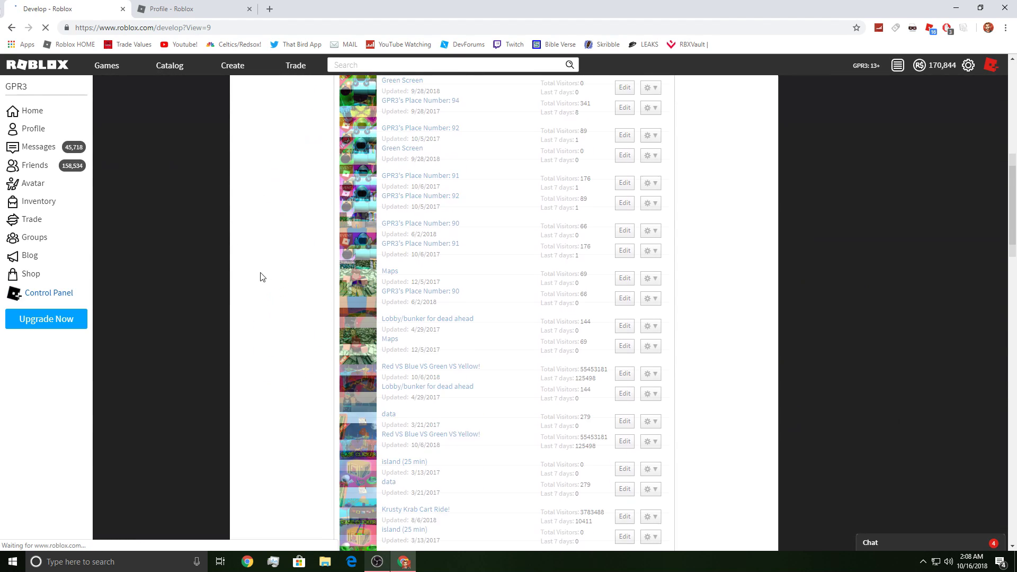
{"action": "scroll", "coordinate": [260, 276], "scroll_direction": "down", "scroll_amount": 4}
{"action": "scroll", "coordinate": [260, 277], "scroll_direction": "down", "scroll_amount": 2}
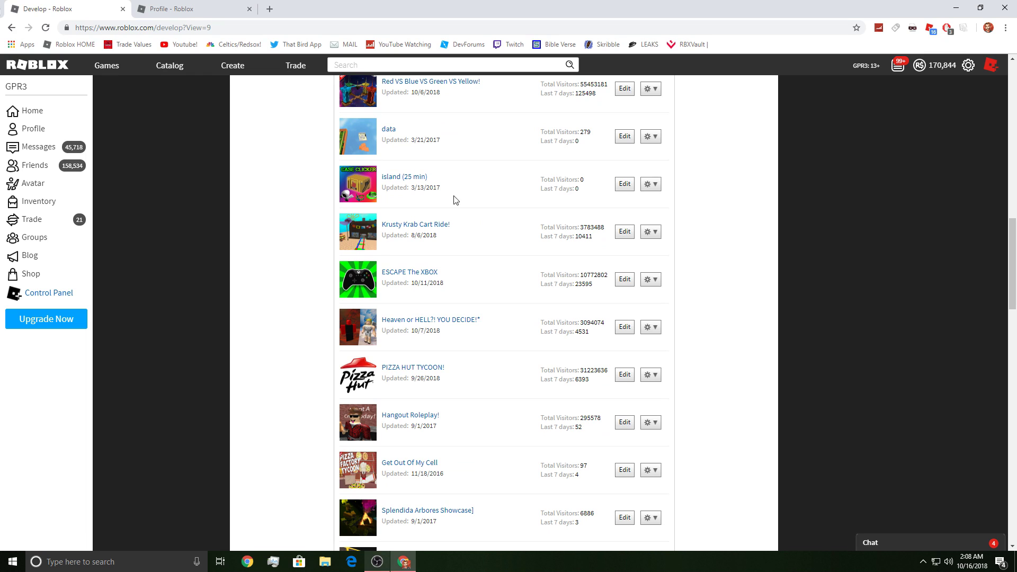
{"action": "scroll", "coordinate": [562, 225], "scroll_direction": "down", "scroll_amount": 1}
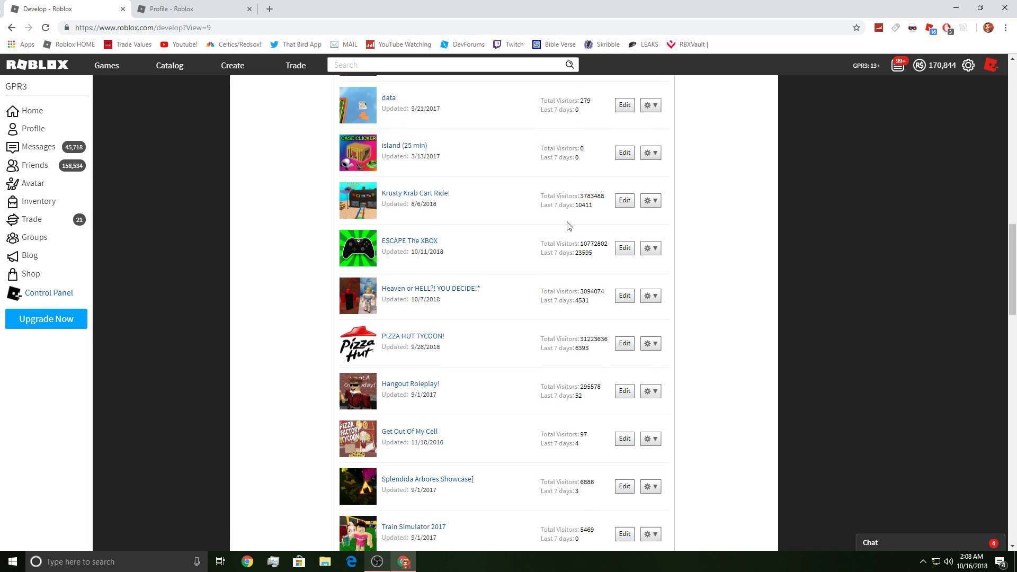
{"action": "scroll", "coordinate": [568, 225], "scroll_direction": "down", "scroll_amount": 1}
{"action": "scroll", "coordinate": [568, 225], "scroll_direction": "down", "scroll_amount": 2}
{"action": "scroll", "coordinate": [568, 226], "scroll_direction": "down", "scroll_amount": 1}
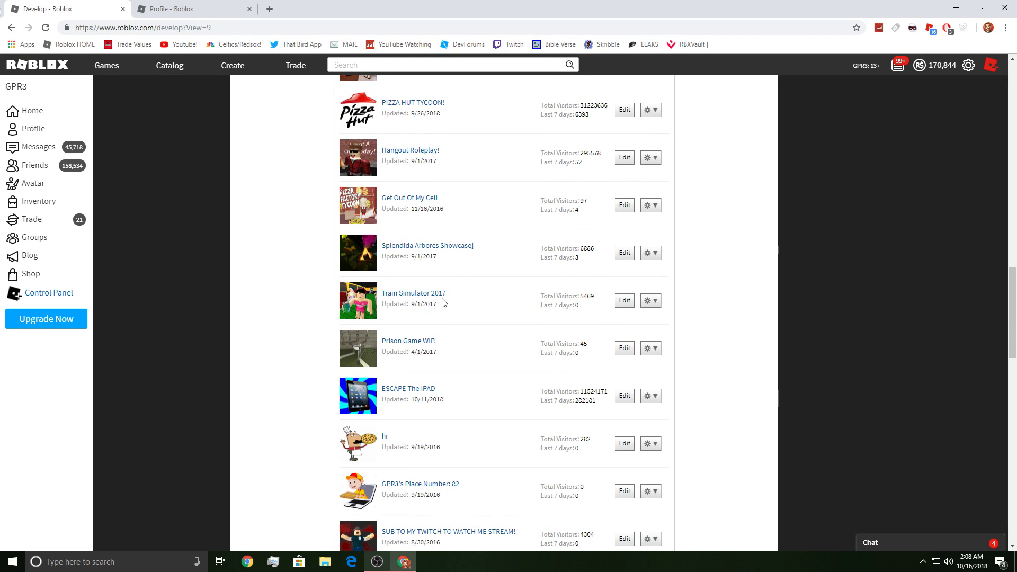
{"action": "scroll", "coordinate": [444, 303], "scroll_direction": "down", "scroll_amount": 2}
{"action": "scroll", "coordinate": [433, 320], "scroll_direction": "down", "scroll_amount": 4}
{"action": "scroll", "coordinate": [437, 320], "scroll_direction": "up", "scroll_amount": 2}
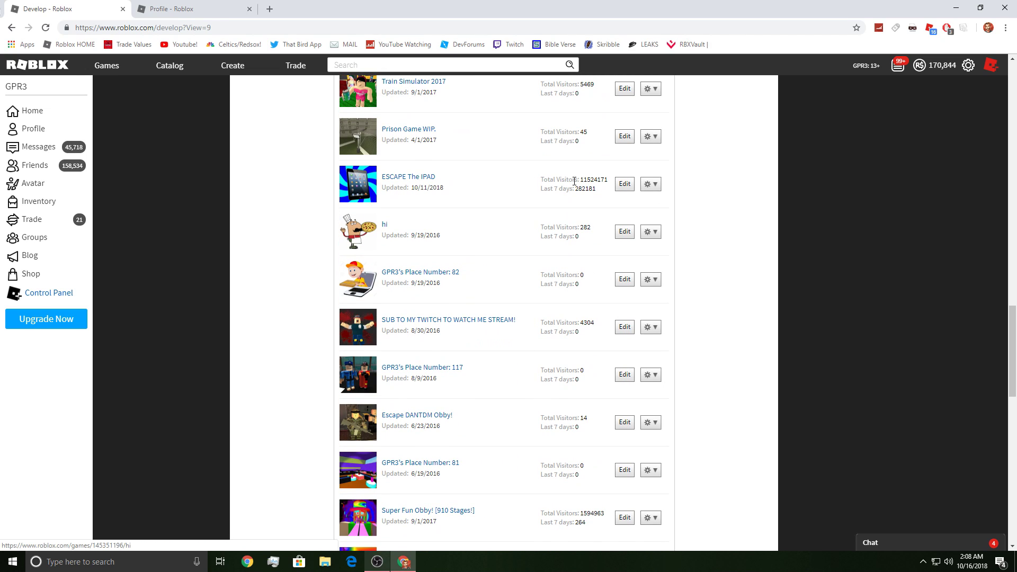
{"action": "scroll", "coordinate": [527, 279], "scroll_direction": "down", "scroll_amount": 5}
{"action": "scroll", "coordinate": [529, 278], "scroll_direction": "down", "scroll_amount": 5}
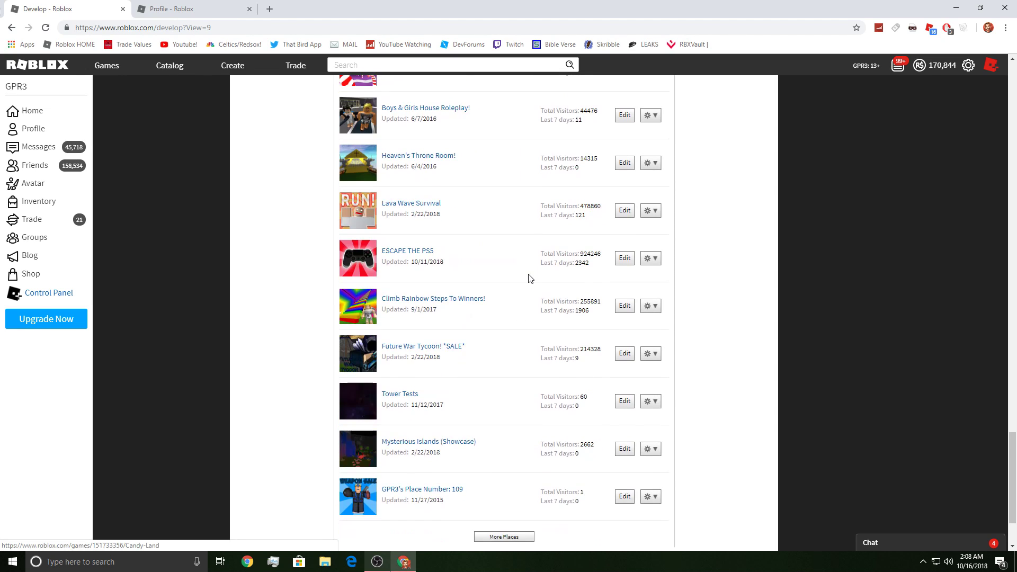
{"action": "scroll", "coordinate": [529, 278], "scroll_direction": "down", "scroll_amount": 2}
{"action": "left_click", "coordinate": [514, 436]}
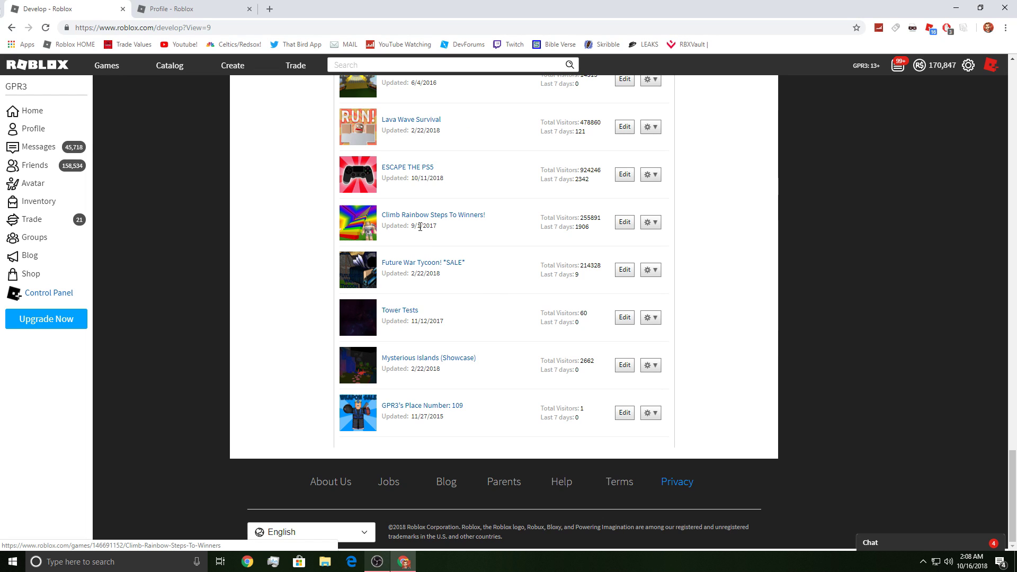
Step: Find ESCAPE The XBOX in the list and open it for editing in Studio
{"action": "scroll", "coordinate": [445, 250], "scroll_direction": "down", "scroll_amount": 5}
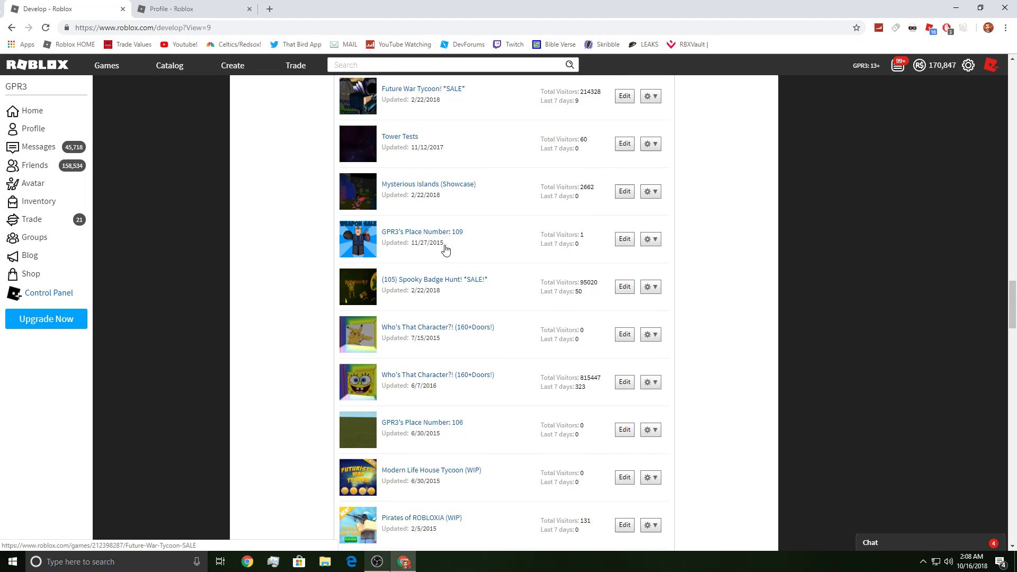
{"action": "scroll", "coordinate": [447, 249], "scroll_direction": "down", "scroll_amount": 2}
{"action": "scroll", "coordinate": [449, 248], "scroll_direction": "down", "scroll_amount": 2}
{"action": "scroll", "coordinate": [449, 248], "scroll_direction": "down", "scroll_amount": 3}
{"action": "scroll", "coordinate": [449, 245], "scroll_direction": "down", "scroll_amount": 3}
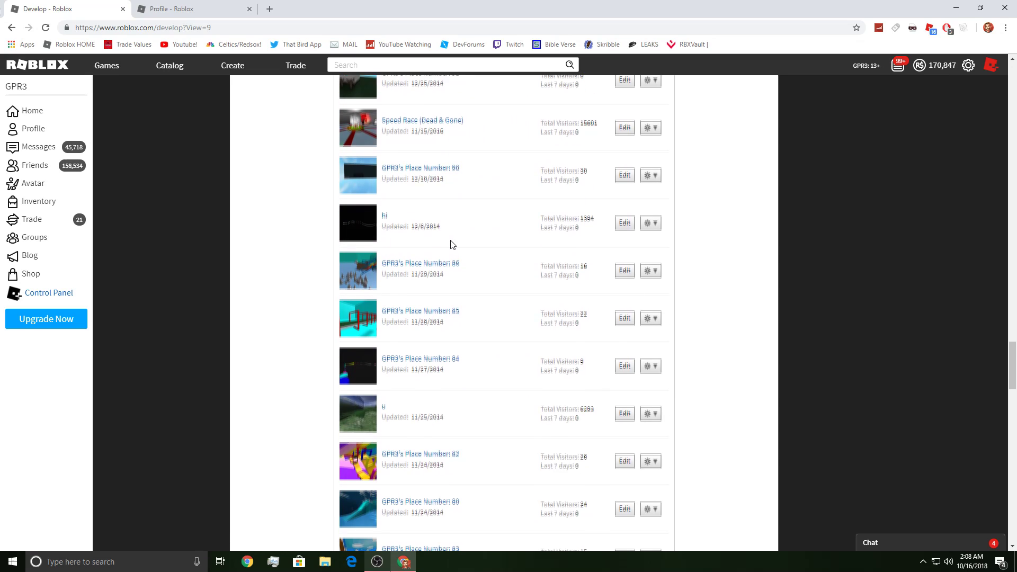
{"action": "scroll", "coordinate": [451, 244], "scroll_direction": "down", "scroll_amount": 2}
{"action": "scroll", "coordinate": [452, 244], "scroll_direction": "down", "scroll_amount": 3}
{"action": "scroll", "coordinate": [452, 243], "scroll_direction": "down", "scroll_amount": 3}
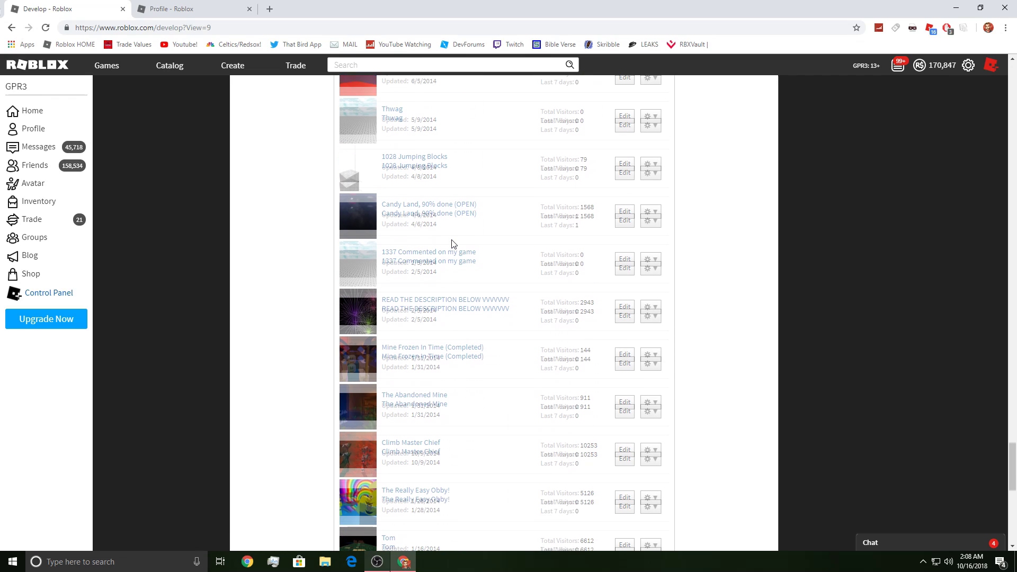
{"action": "scroll", "coordinate": [452, 244], "scroll_direction": "down", "scroll_amount": 3}
{"action": "scroll", "coordinate": [454, 244], "scroll_direction": "down", "scroll_amount": 3}
{"action": "scroll", "coordinate": [453, 244], "scroll_direction": "up", "scroll_amount": 5}
{"action": "scroll", "coordinate": [453, 243], "scroll_direction": "up", "scroll_amount": 5}
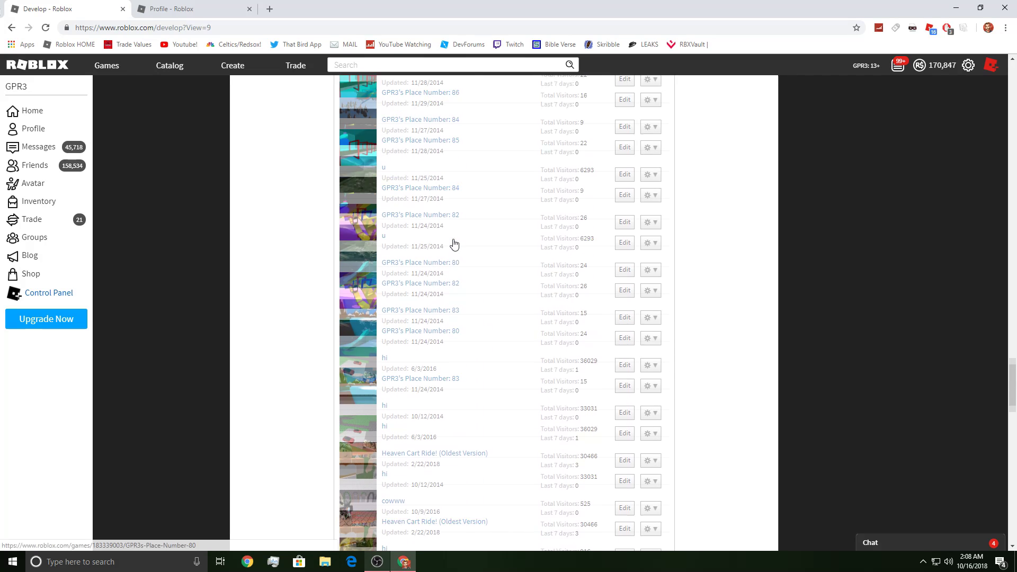
{"action": "scroll", "coordinate": [453, 243], "scroll_direction": "up", "scroll_amount": 5}
{"action": "scroll", "coordinate": [454, 244], "scroll_direction": "up", "scroll_amount": 5}
{"action": "scroll", "coordinate": [454, 243], "scroll_direction": "up", "scroll_amount": 5}
{"action": "scroll", "coordinate": [453, 244], "scroll_direction": "up", "scroll_amount": 5}
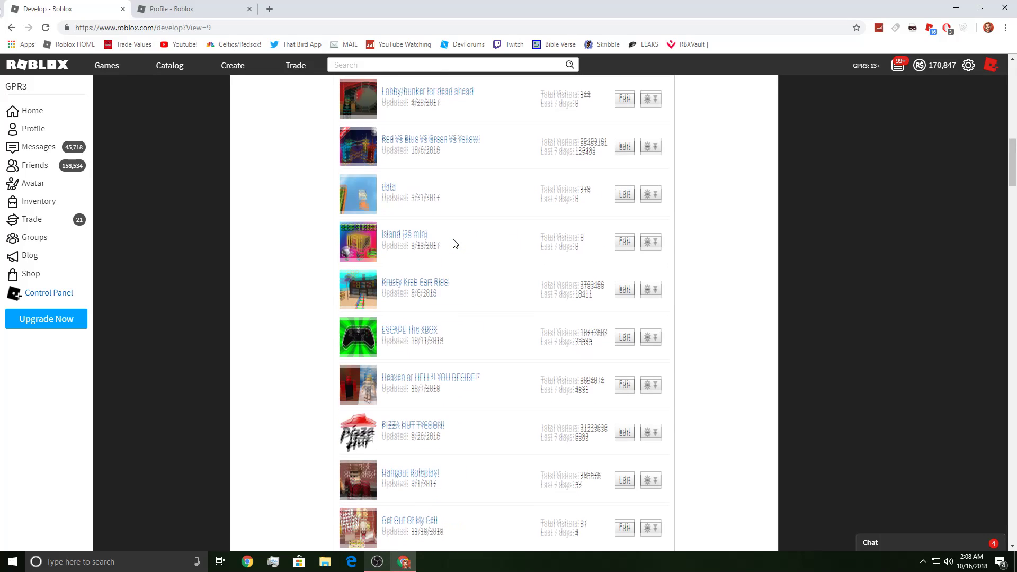
{"action": "scroll", "coordinate": [454, 243], "scroll_direction": "up", "scroll_amount": 5}
{"action": "scroll", "coordinate": [456, 242], "scroll_direction": "up", "scroll_amount": 5}
{"action": "scroll", "coordinate": [457, 241], "scroll_direction": "up", "scroll_amount": 2}
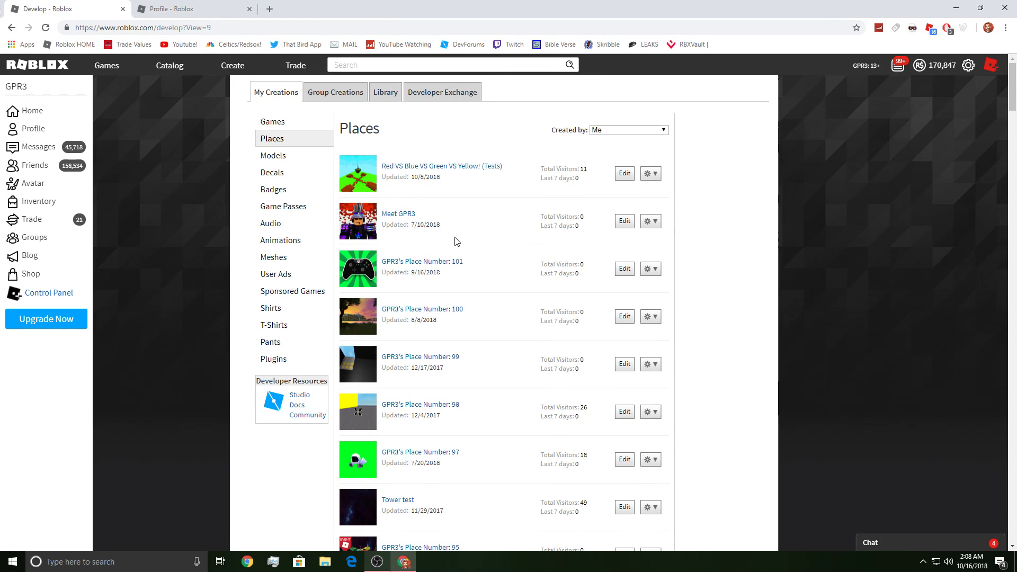
{"action": "scroll", "coordinate": [457, 241], "scroll_direction": "down", "scroll_amount": 7}
{"action": "scroll", "coordinate": [457, 241], "scroll_direction": "down", "scroll_amount": 3}
{"action": "scroll", "coordinate": [457, 241], "scroll_direction": "down", "scroll_amount": 4}
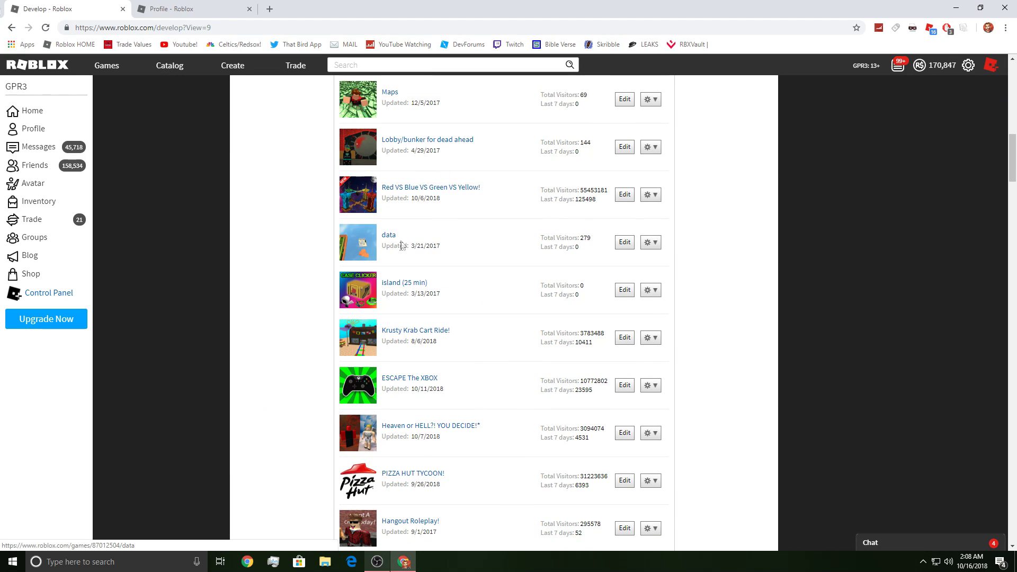
{"action": "scroll", "coordinate": [423, 276], "scroll_direction": "down", "scroll_amount": 2}
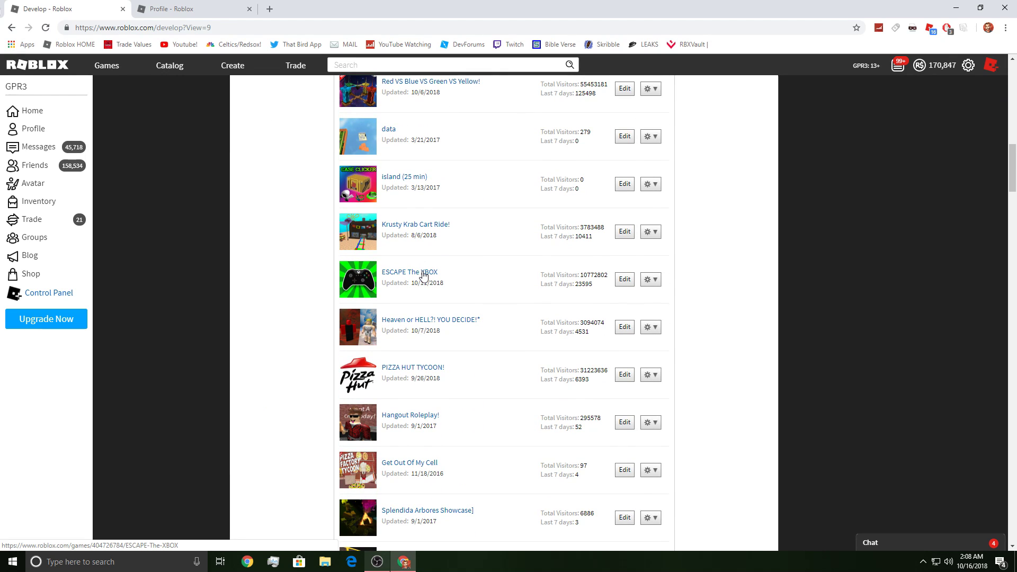
{"action": "left_click", "coordinate": [628, 281]}
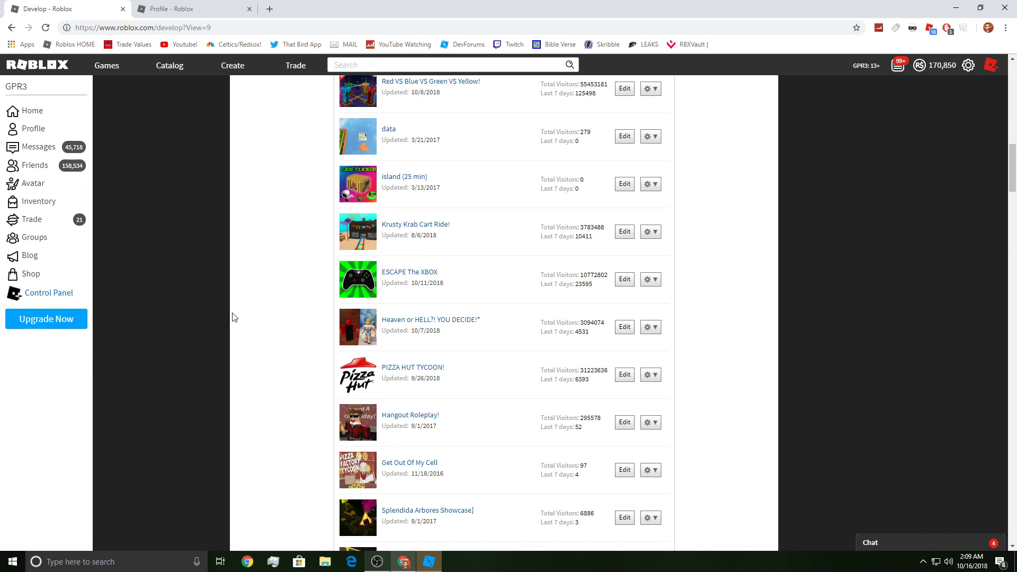
{"action": "scroll", "coordinate": [235, 317], "scroll_direction": "up", "scroll_amount": 10}
Step: Maximize Studio and launch the Load Character plugin from the PLUGINS tab
{"action": "scroll", "coordinate": [237, 318], "scroll_direction": "up", "scroll_amount": 10}
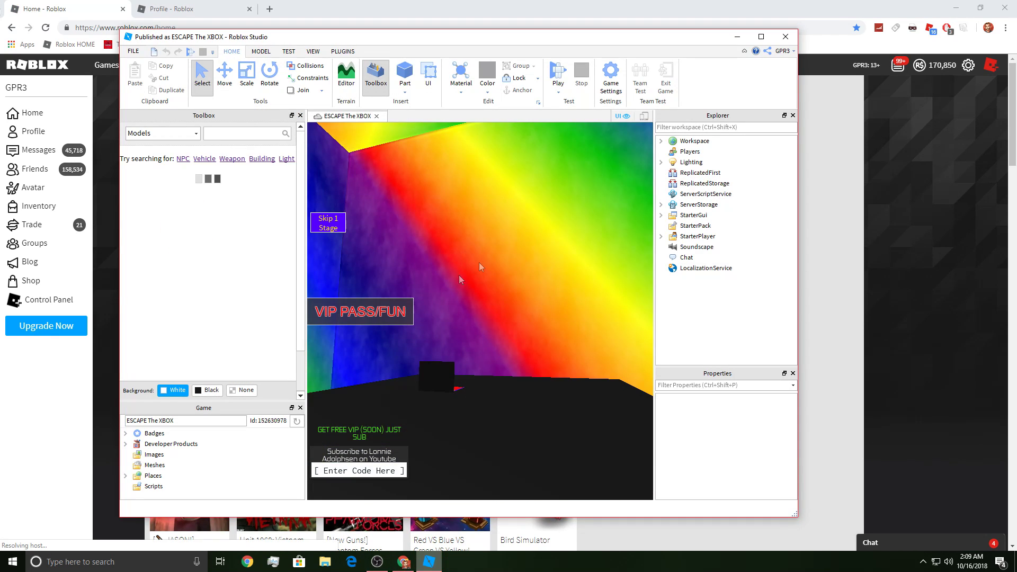
{"action": "left_click", "coordinate": [762, 37]}
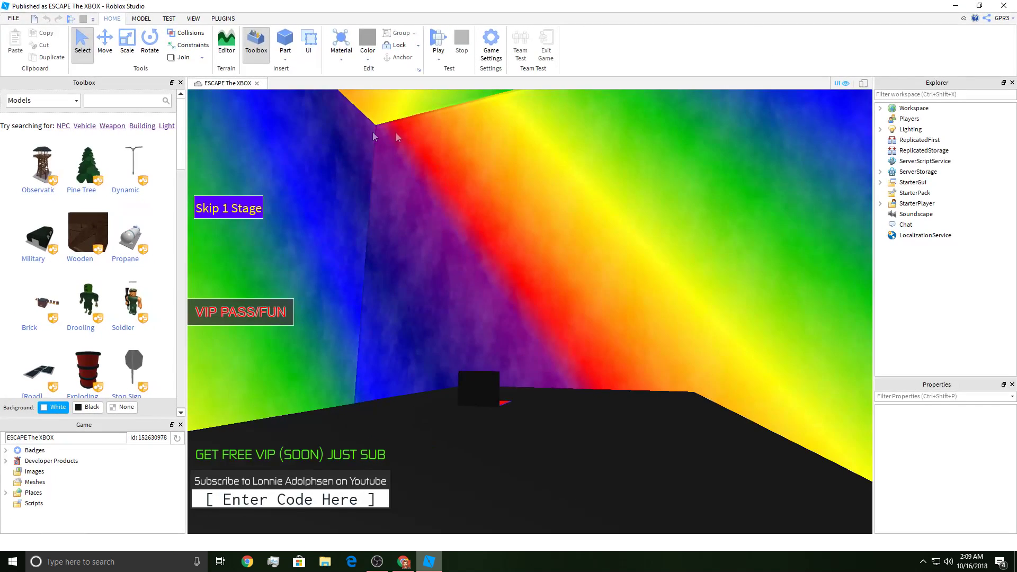
{"action": "left_click", "coordinate": [218, 18]}
{"action": "left_click", "coordinate": [479, 56]}
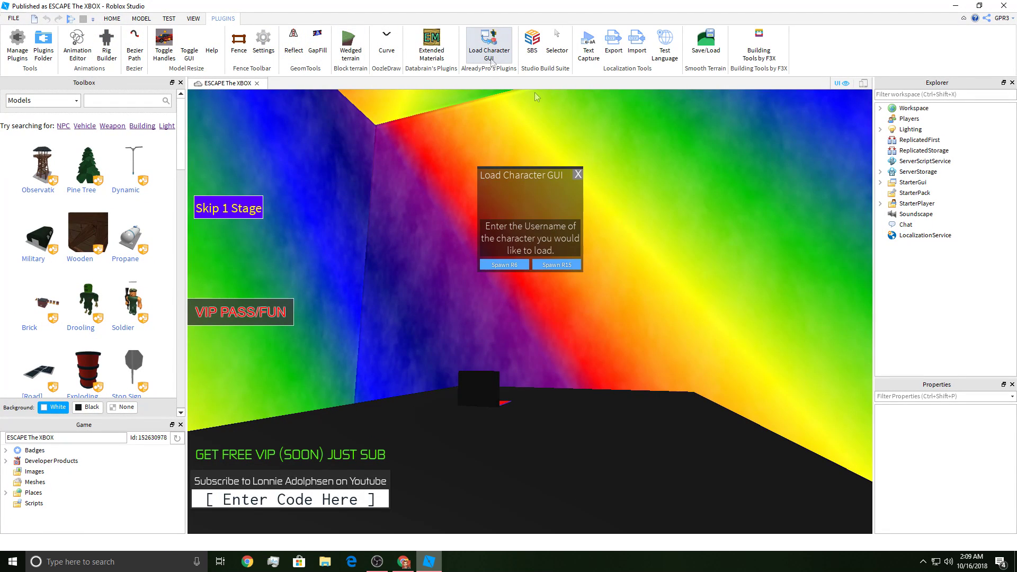
{"action": "left_click", "coordinate": [402, 562]}
Step: Go back to the City Life Man - Head page, then return to RBLXImagineer's profile page in Chrome
{"action": "left_click", "coordinate": [182, 9]}
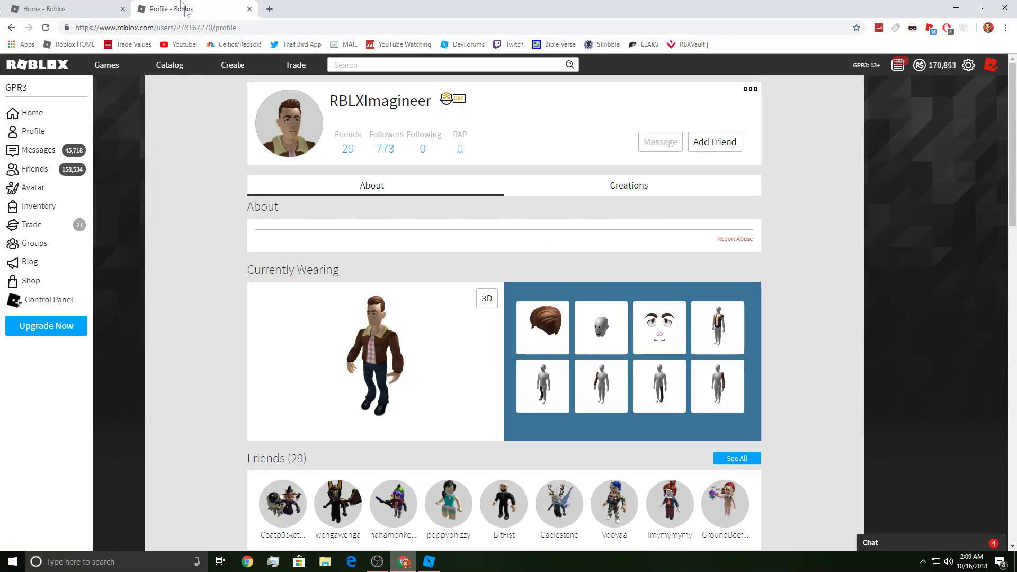
{"action": "right_click", "coordinate": [429, 104]}
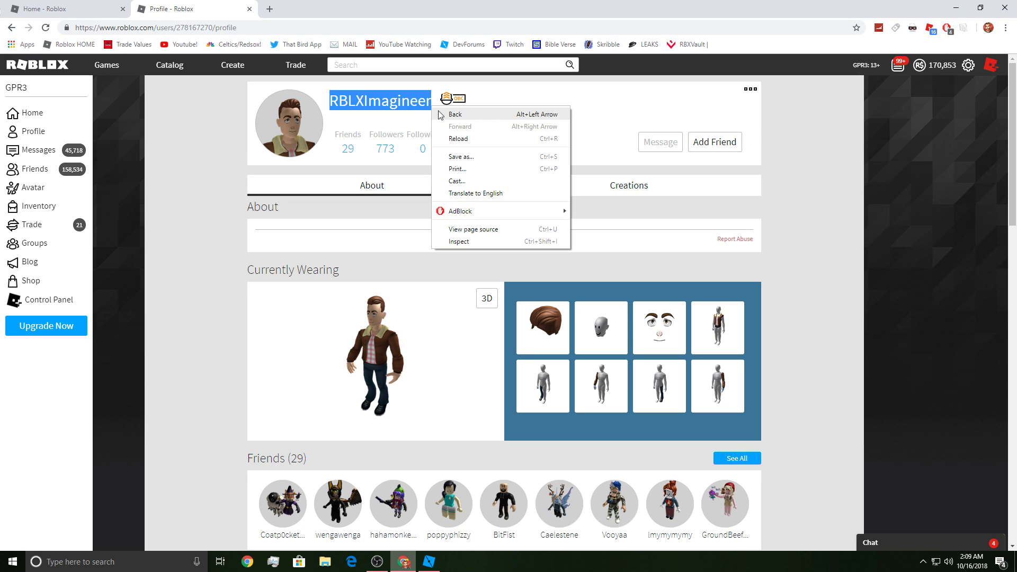
{"action": "left_click", "coordinate": [450, 108]}
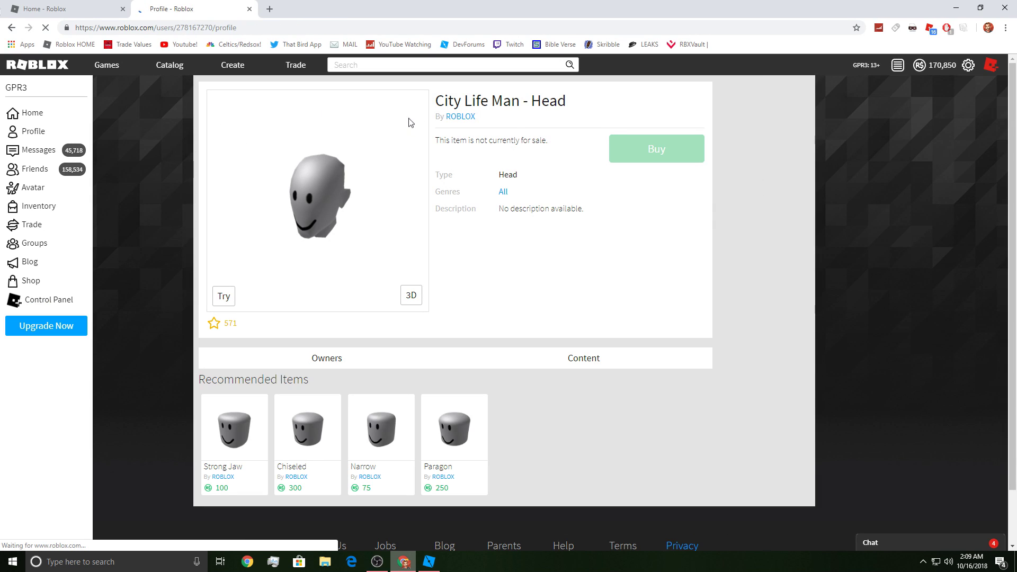
{"action": "key", "text": "alt+Right"}
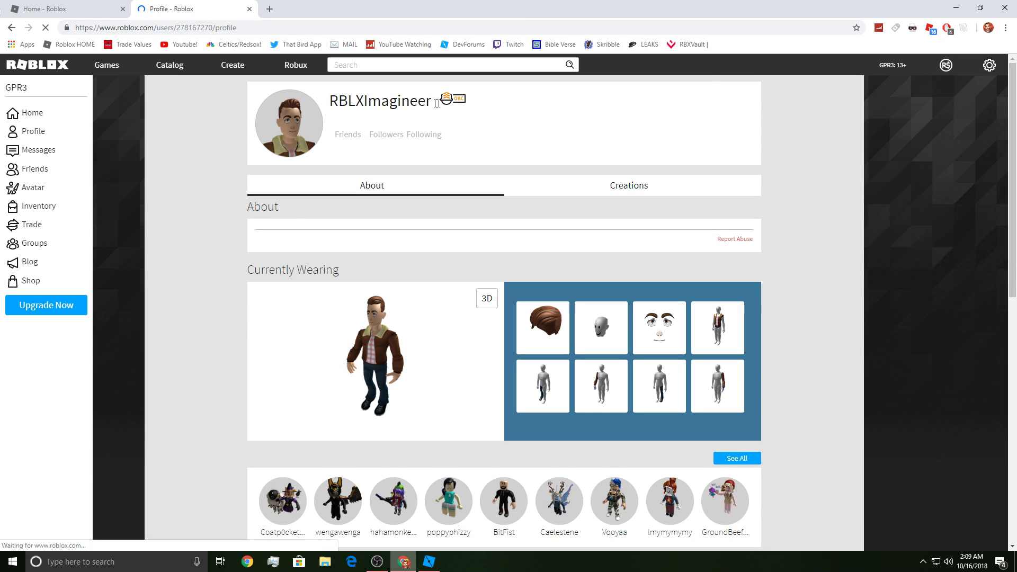
Step: Copy the username RBLXImagineer from the profile page
{"action": "left_click_drag", "start_coordinate": [437, 104], "coordinate": [334, 106]}
{"action": "right_click", "coordinate": [334, 102]}
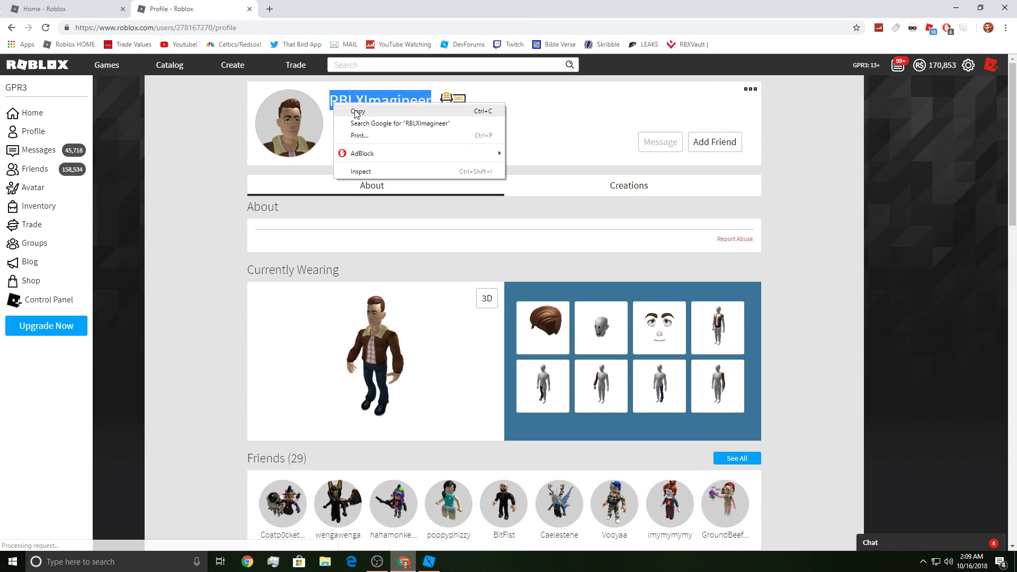
{"action": "left_click", "coordinate": [353, 106]}
{"action": "left_click", "coordinate": [341, 117]}
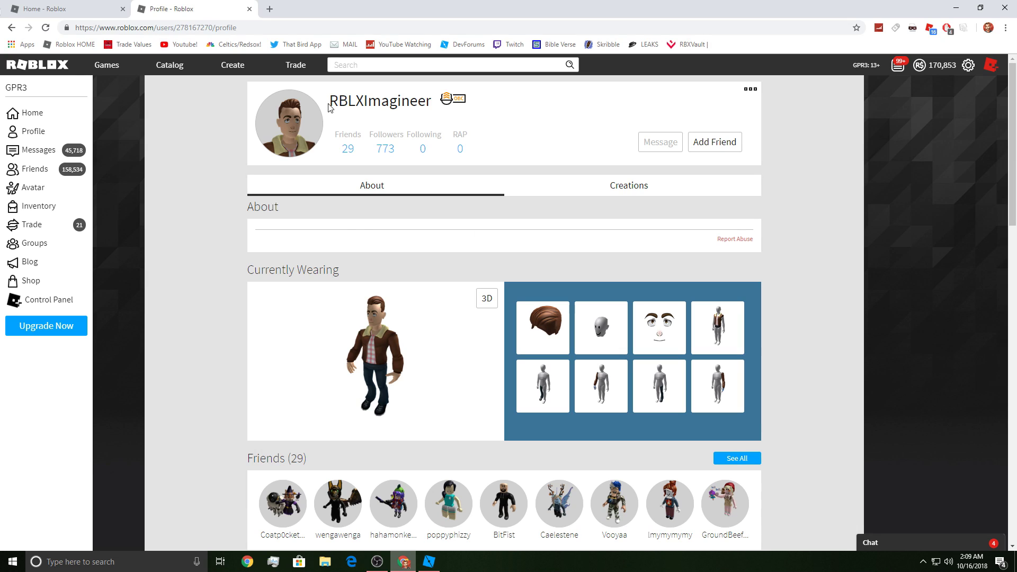
{"action": "right_click", "coordinate": [329, 106]}
{"action": "left_click", "coordinate": [217, 142]}
Step: Paste the copied username into the Load Character window and spawn the character as R6
{"action": "key", "text": "alt+Tab"}
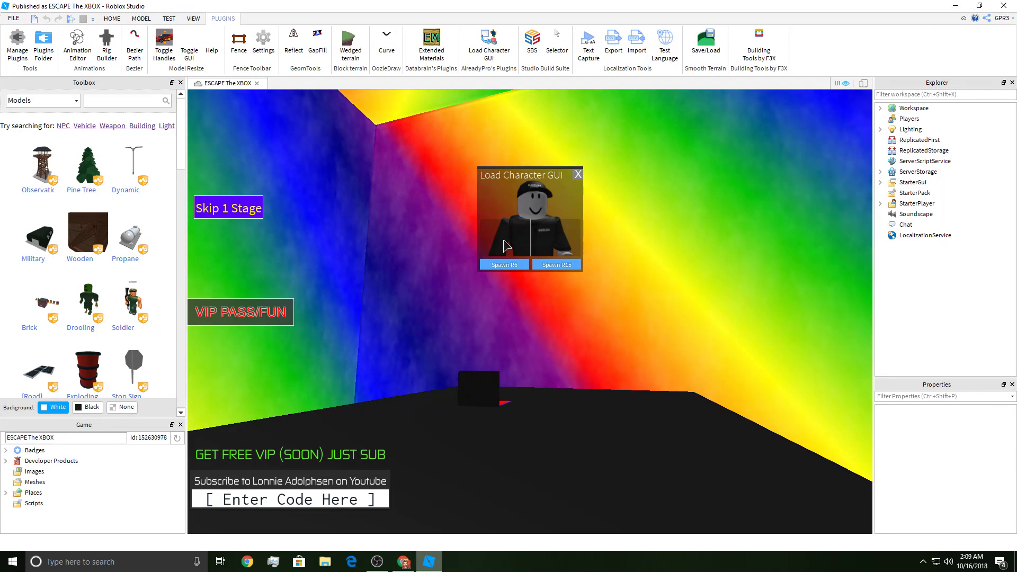
{"action": "right_click", "coordinate": [511, 237]}
{"action": "left_click", "coordinate": [500, 228]}
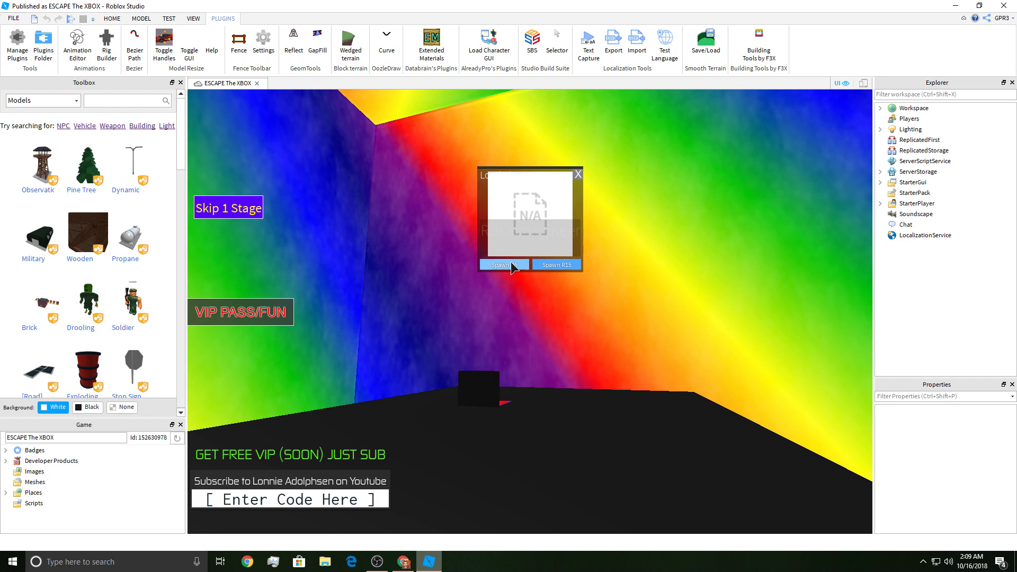
{"action": "left_click", "coordinate": [578, 179]}
Step: Expand Workspace and focus the view on the new RBLXImagineer model
{"action": "left_click", "coordinate": [880, 109]}
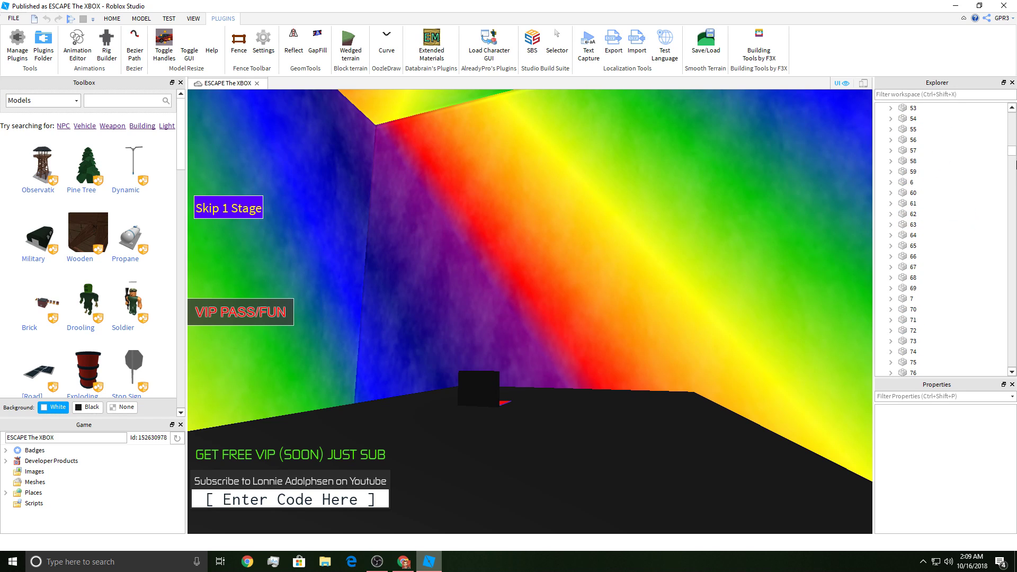
{"action": "left_click_drag", "start_coordinate": [1014, 150], "coordinate": [1015, 130]}
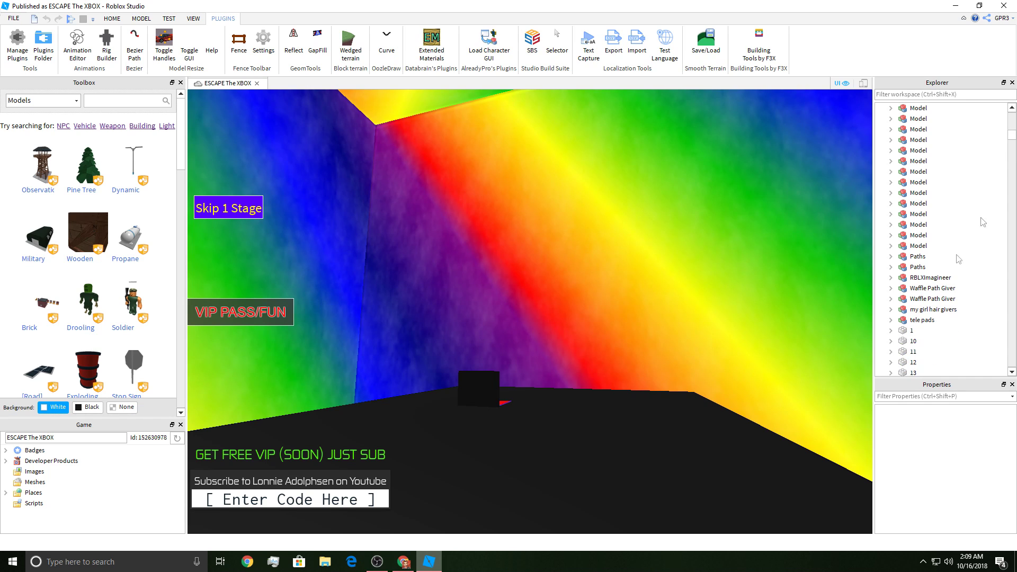
{"action": "double_click", "coordinate": [931, 278]}
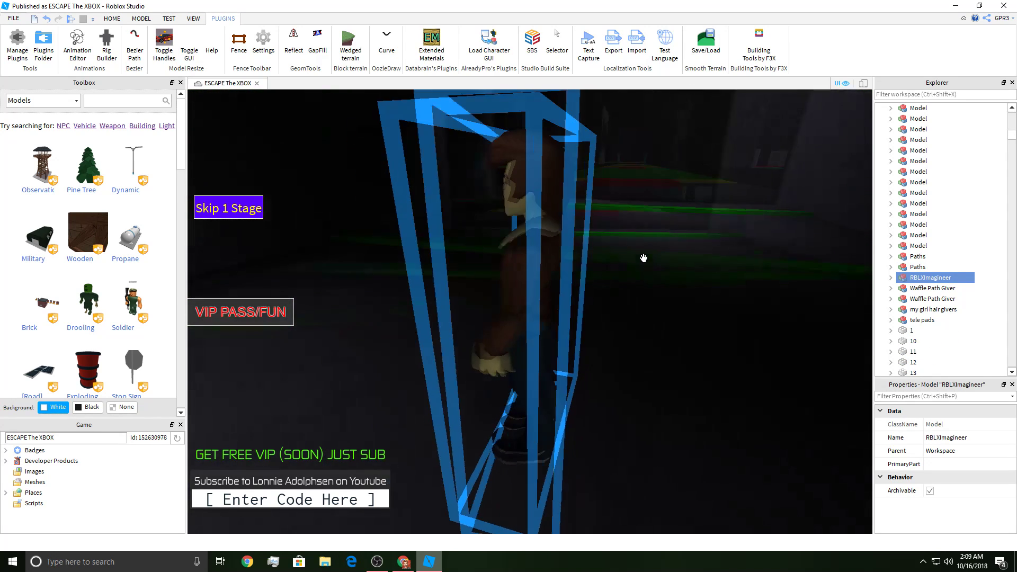
{"action": "scroll", "coordinate": [570, 281], "scroll_direction": "down", "scroll_amount": 5}
{"action": "scroll", "coordinate": [495, 341], "scroll_direction": "up", "scroll_amount": 3}
{"action": "scroll", "coordinate": [493, 346], "scroll_direction": "down", "scroll_amount": 2}
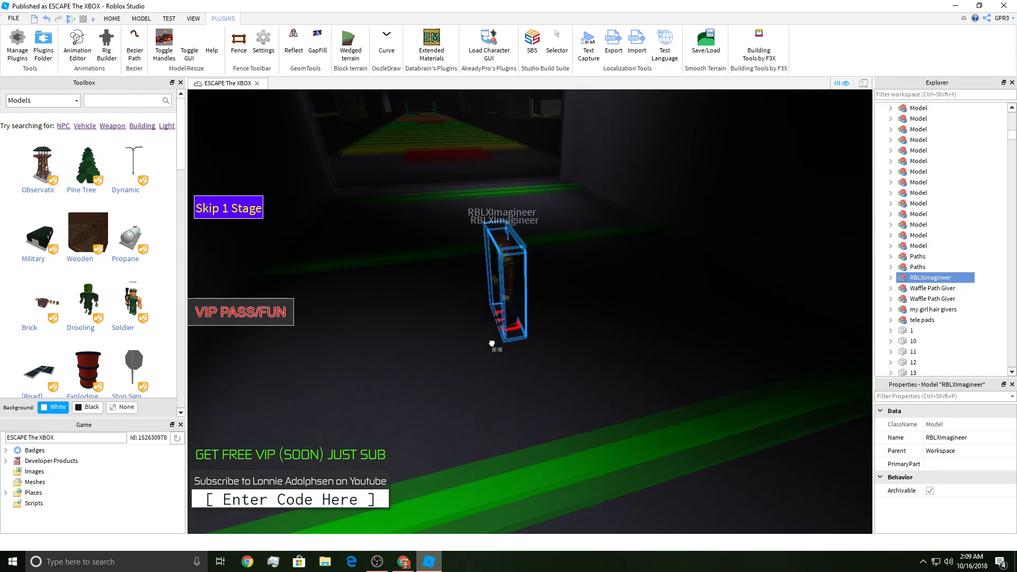
{"action": "scroll", "coordinate": [491, 345], "scroll_direction": "up", "scroll_amount": 8}
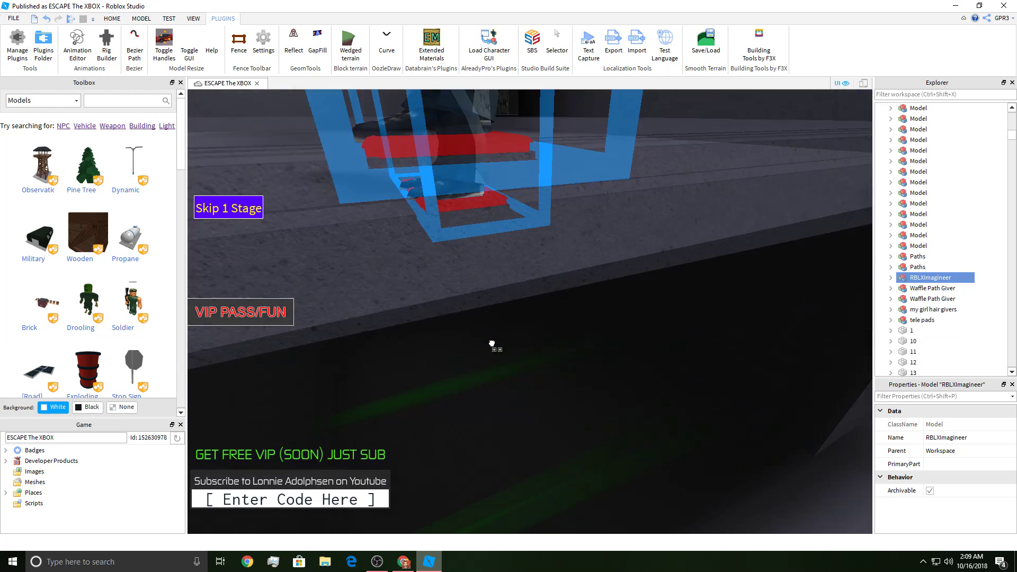
{"action": "scroll", "coordinate": [492, 345], "scroll_direction": "down", "scroll_amount": 3}
{"action": "scroll", "coordinate": [491, 345], "scroll_direction": "down", "scroll_amount": 3}
{"action": "scroll", "coordinate": [491, 344], "scroll_direction": "down", "scroll_amount": 3}
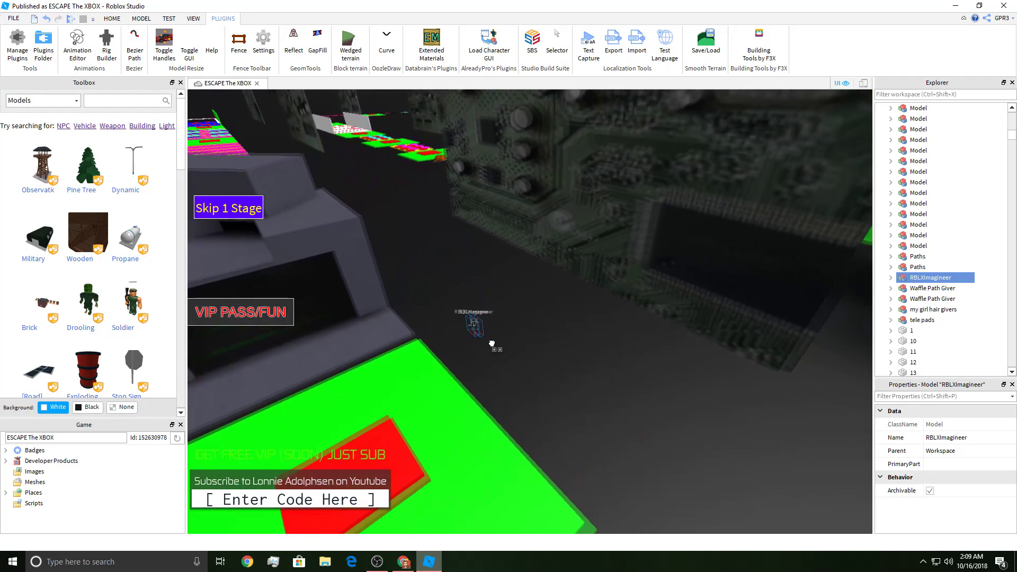
{"action": "scroll", "coordinate": [492, 344], "scroll_direction": "down", "scroll_amount": 3}
{"action": "right_click_drag", "start_coordinate": [492, 344], "coordinate": [490, 341]}
{"action": "scroll", "coordinate": [490, 345], "scroll_direction": "down", "scroll_amount": 3}
{"action": "scroll", "coordinate": [504, 348], "scroll_direction": "up", "scroll_amount": 10}
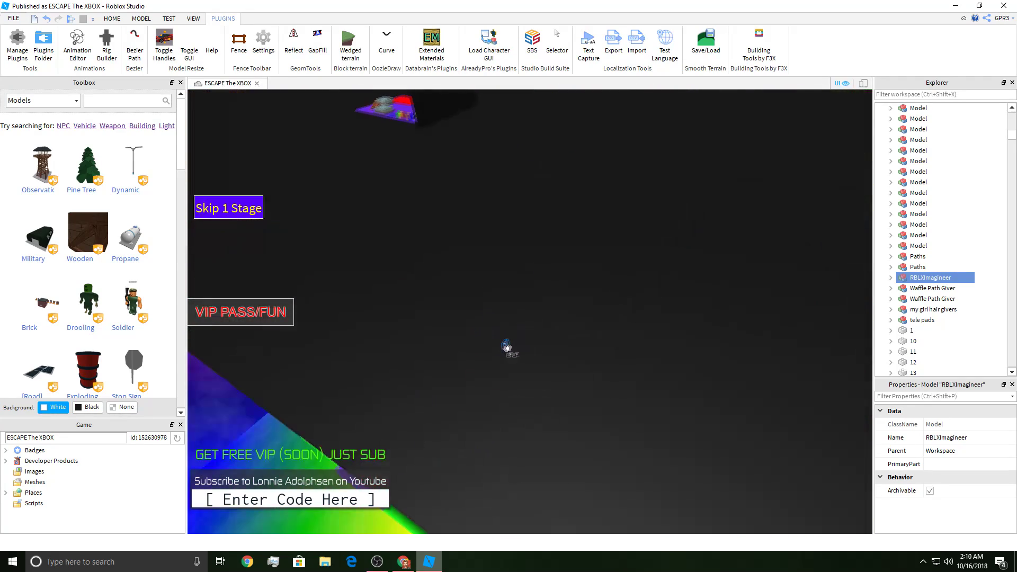
{"action": "scroll", "coordinate": [474, 320], "scroll_direction": "down", "scroll_amount": 3}
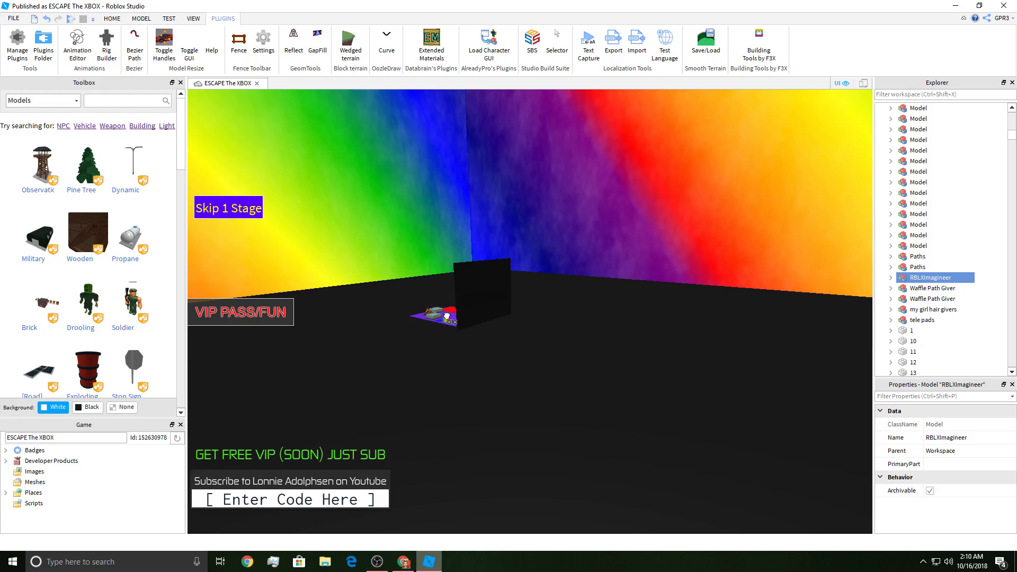
{"action": "key", "text": "f"}
{"action": "scroll", "coordinate": [603, 308], "scroll_direction": "down", "scroll_amount": 3}
{"action": "scroll", "coordinate": [603, 307], "scroll_direction": "up", "scroll_amount": 5}
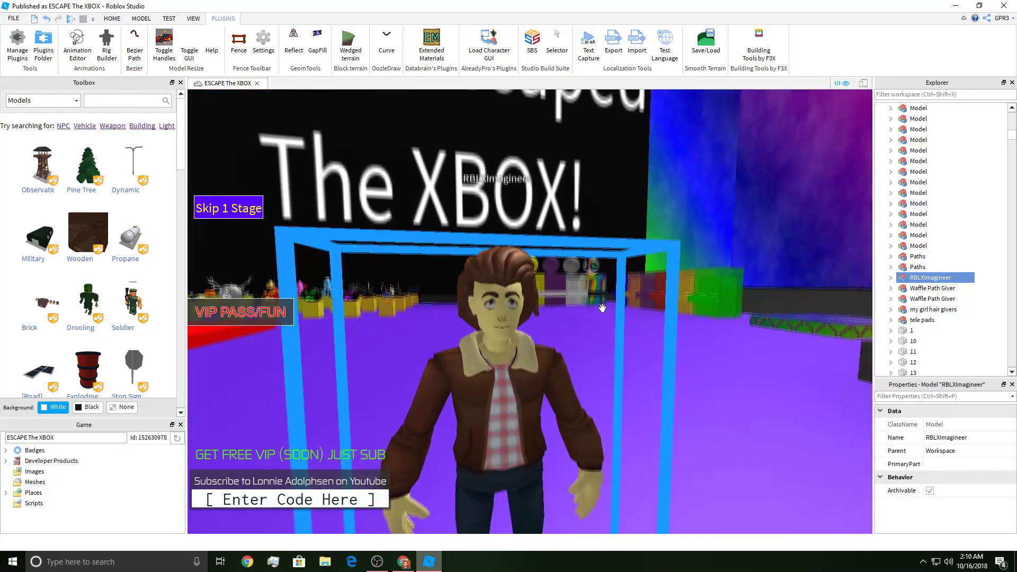
{"action": "left_click", "coordinate": [746, 209]}
{"action": "right_click_drag", "start_coordinate": [746, 208], "coordinate": [745, 212]}
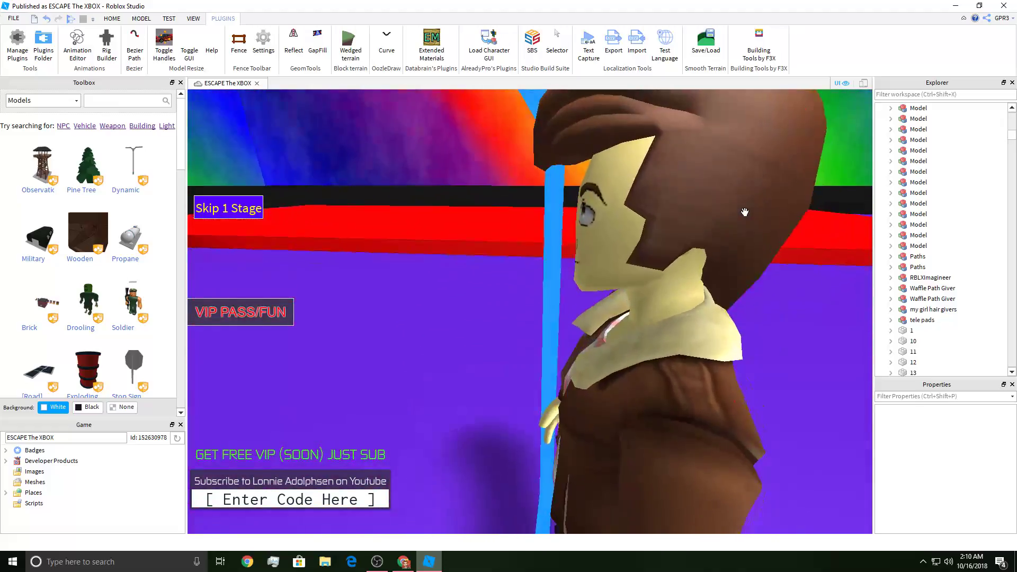
{"action": "right_click_drag", "start_coordinate": [745, 212], "coordinate": [745, 212]}
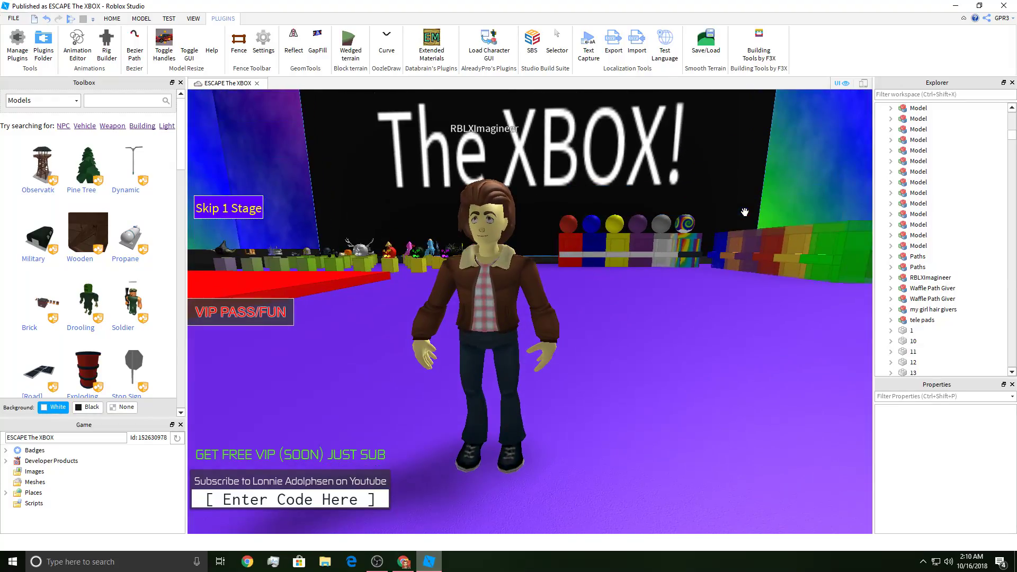
Step: Select RBLXImagineer and orbit around it and the course, refocusing on the character
{"action": "left_click", "coordinate": [569, 295]}
{"action": "right_click_drag", "start_coordinate": [538, 345], "coordinate": [538, 345]}
{"action": "scroll", "coordinate": [538, 345], "scroll_direction": "down", "scroll_amount": 10}
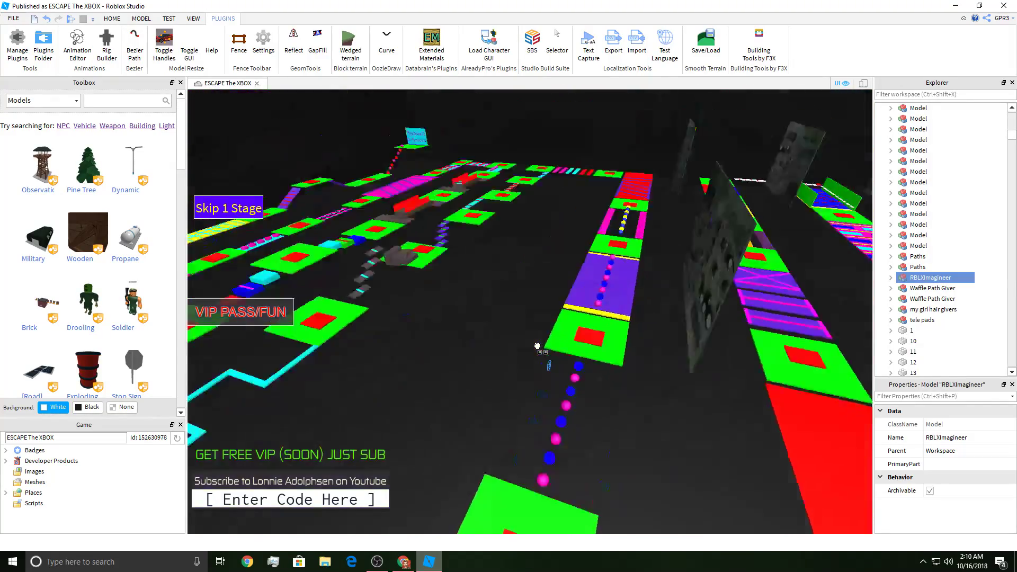
{"action": "scroll", "coordinate": [538, 345], "scroll_direction": "up", "scroll_amount": 10}
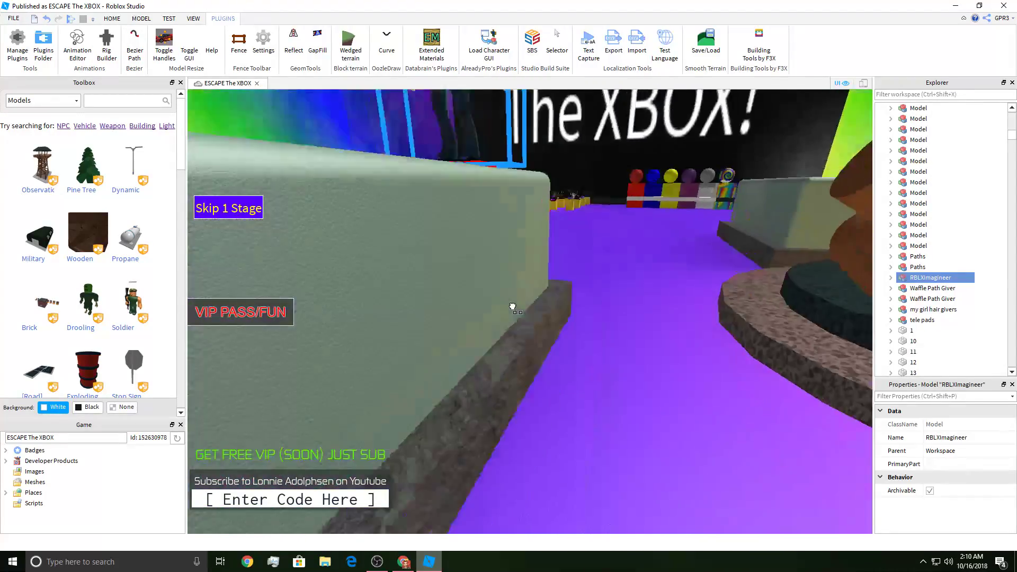
{"action": "mouse_move", "coordinate": [538, 345]}
{"action": "right_mouse_down"}
{"action": "mouse_move", "coordinate": [513, 306]}
{"action": "mouse_move", "coordinate": [521, 291]}
{"action": "right_mouse_up"}
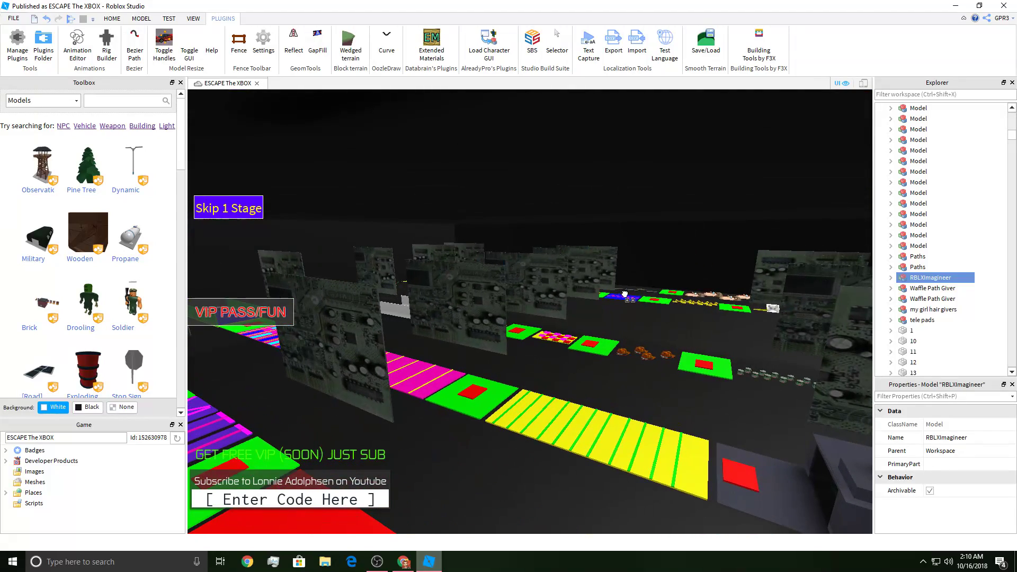
{"action": "key", "text": "f"}
{"action": "right_click_drag", "start_coordinate": [632, 292], "coordinate": [508, 314]}
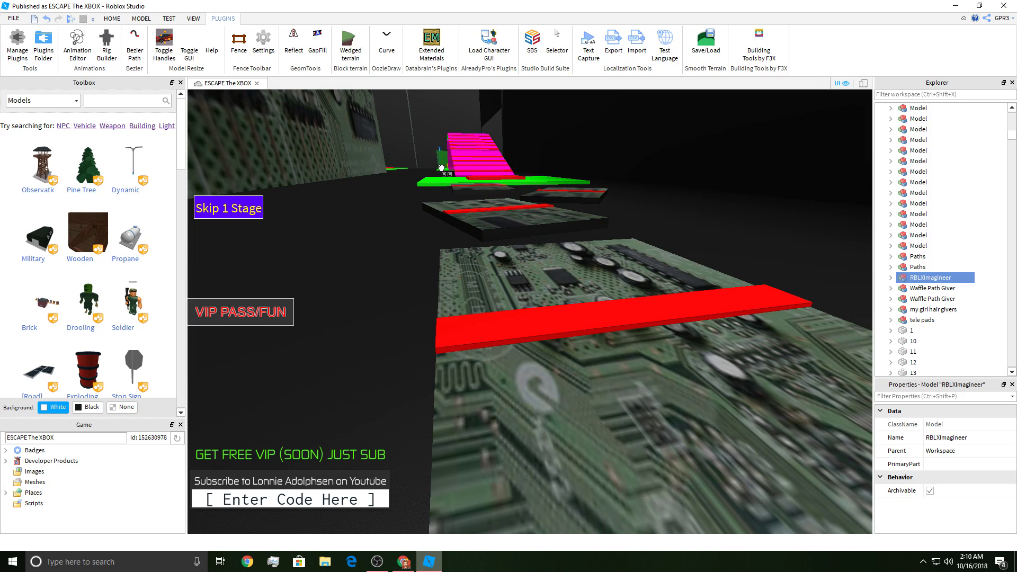
{"action": "key", "text": "f"}
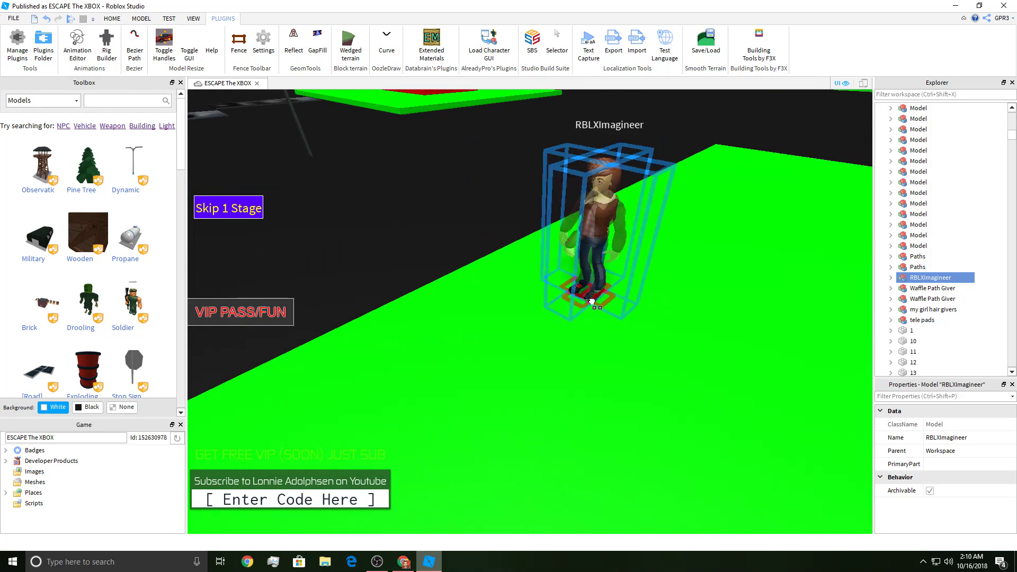
{"action": "right_click_drag", "start_coordinate": [593, 302], "coordinate": [602, 301]}
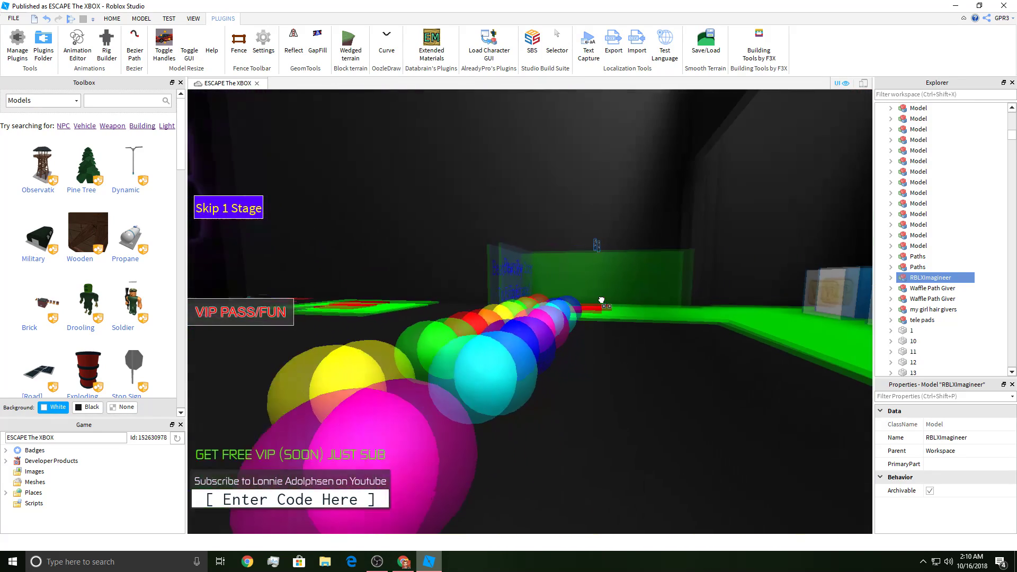
{"action": "key", "text": "f"}
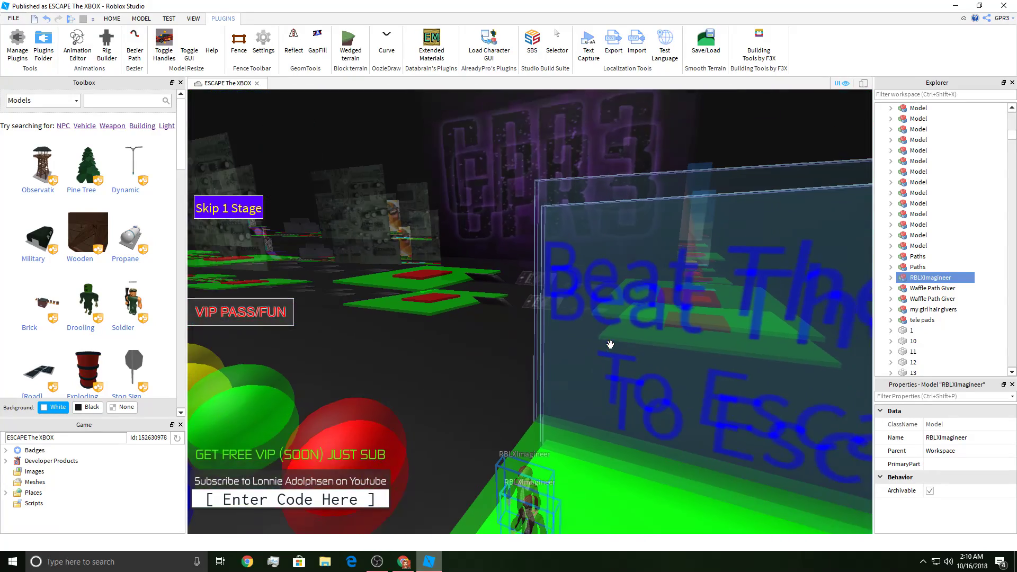
{"action": "right_click_drag", "start_coordinate": [609, 344], "coordinate": [609, 345]}
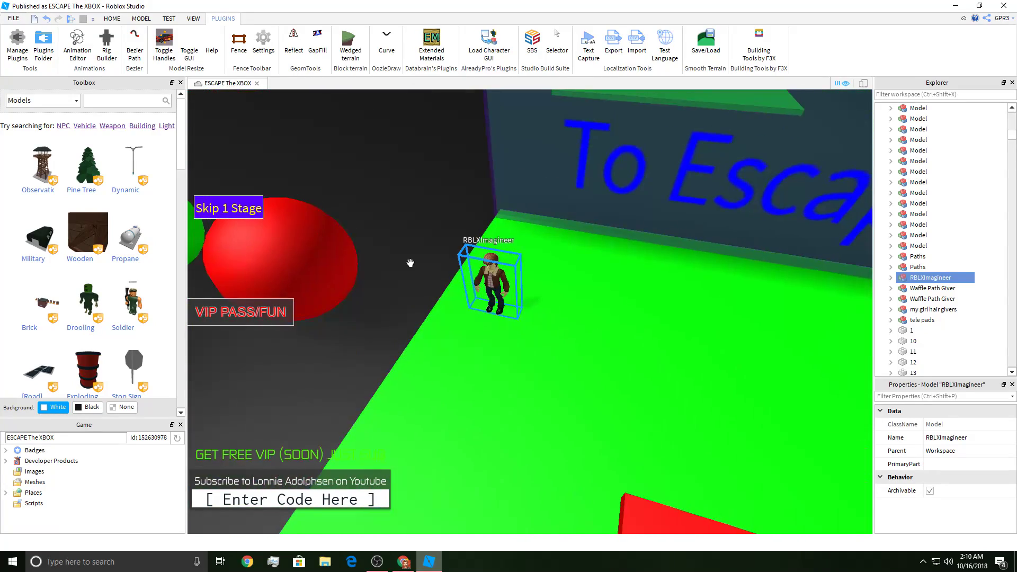
{"action": "right_click_drag", "start_coordinate": [524, 270], "coordinate": [522, 273]}
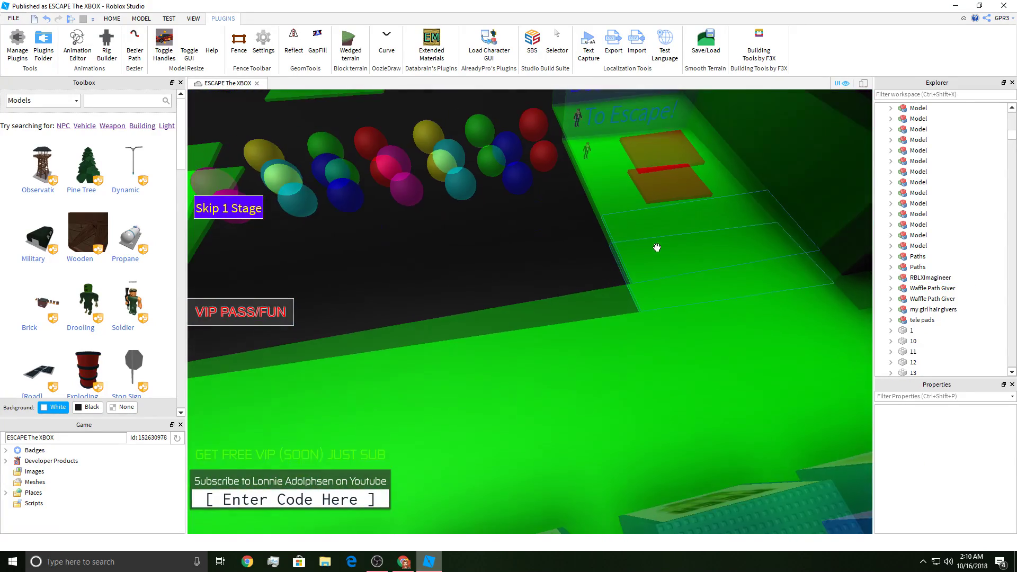
{"action": "right_click_drag", "start_coordinate": [656, 246], "coordinate": [657, 247]}
Step: Frame RBLXImagineer on the green spawn floor by the Beat The Obby To Escape wall
{"action": "scroll", "coordinate": [657, 248], "scroll_direction": "up", "scroll_amount": 3}
{"action": "scroll", "coordinate": [659, 245], "scroll_direction": "up", "scroll_amount": 3}
{"action": "scroll", "coordinate": [659, 243], "scroll_direction": "up", "scroll_amount": 3}
{"action": "scroll", "coordinate": [662, 239], "scroll_direction": "up", "scroll_amount": 3}
{"action": "scroll", "coordinate": [662, 239], "scroll_direction": "up", "scroll_amount": 2}
{"action": "scroll", "coordinate": [662, 240], "scroll_direction": "up", "scroll_amount": 2}
{"action": "scroll", "coordinate": [662, 239], "scroll_direction": "up", "scroll_amount": 2}
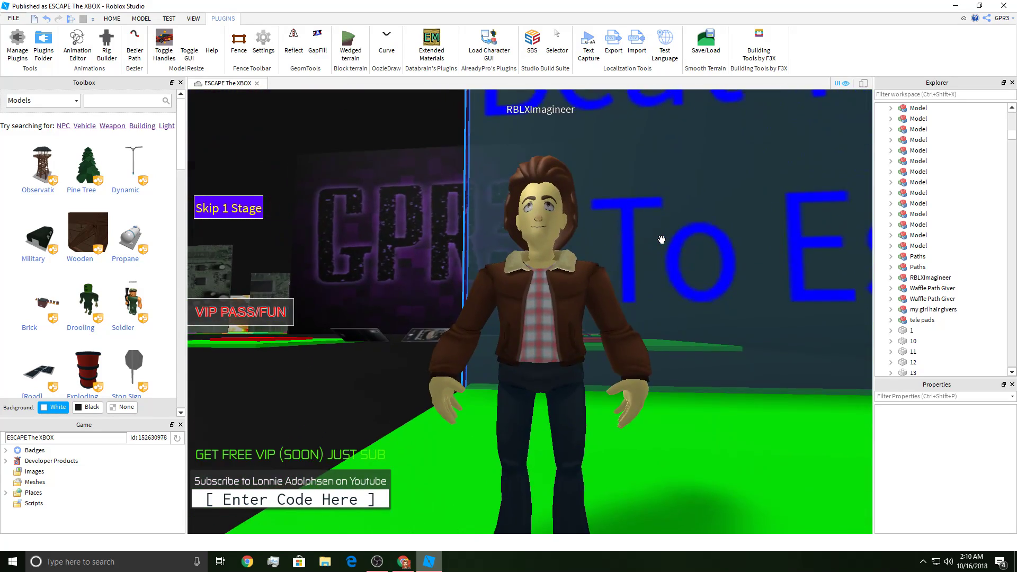
{"action": "scroll", "coordinate": [662, 239], "scroll_direction": "up", "scroll_amount": 2}
{"action": "scroll", "coordinate": [662, 239], "scroll_direction": "up", "scroll_amount": 2}
{"action": "scroll", "coordinate": [689, 244], "scroll_direction": "up", "scroll_amount": 2}
{"action": "scroll", "coordinate": [722, 250], "scroll_direction": "down", "scroll_amount": 3}
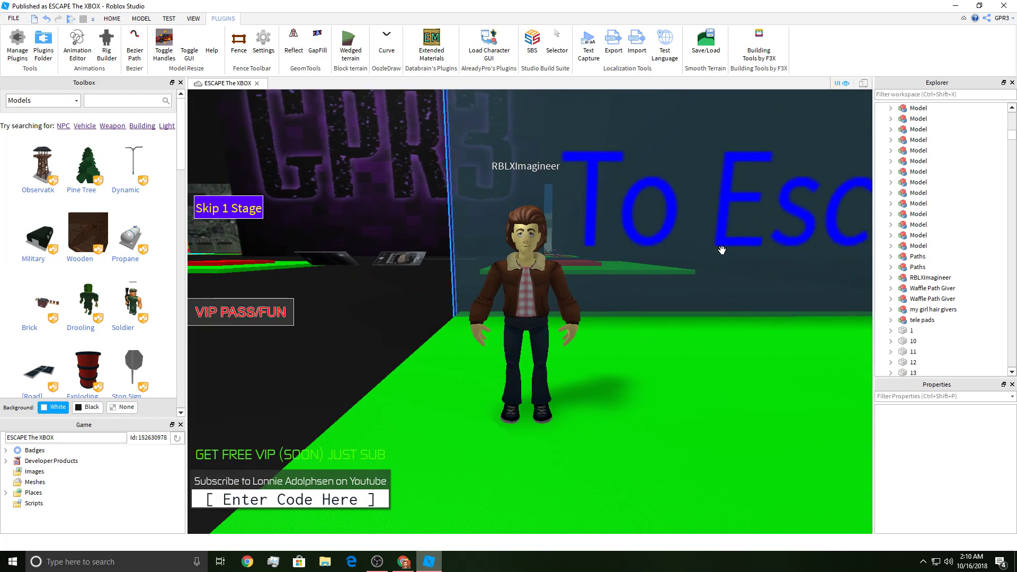
{"action": "scroll", "coordinate": [722, 250], "scroll_direction": "up", "scroll_amount": 3}
{"action": "scroll", "coordinate": [723, 250], "scroll_direction": "down", "scroll_amount": 3}
{"action": "scroll", "coordinate": [722, 250], "scroll_direction": "down", "scroll_amount": 2}
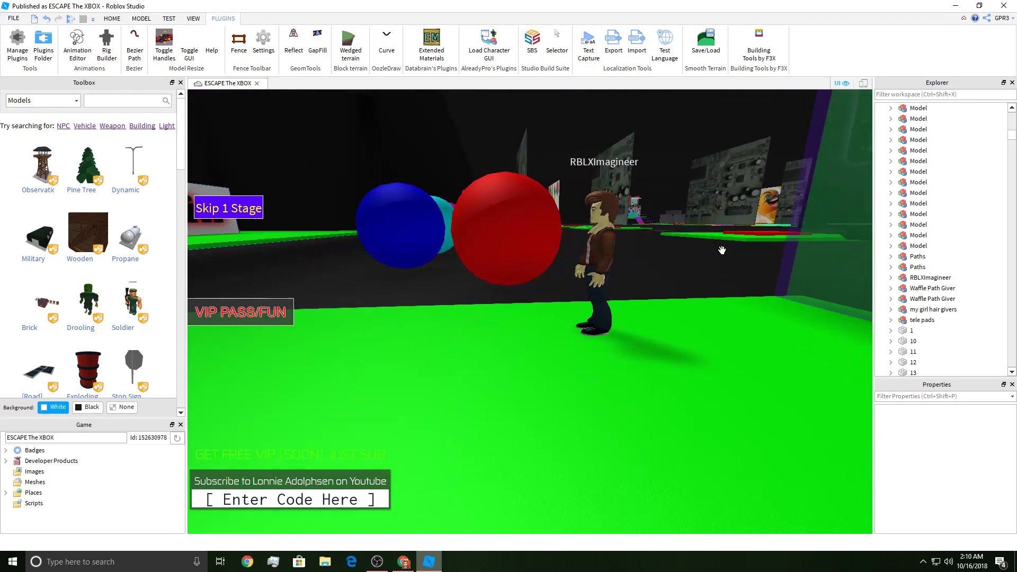
{"action": "scroll", "coordinate": [721, 250], "scroll_direction": "down", "scroll_amount": 1}
{"action": "right_click_drag", "start_coordinate": [722, 250], "coordinate": [721, 251]}
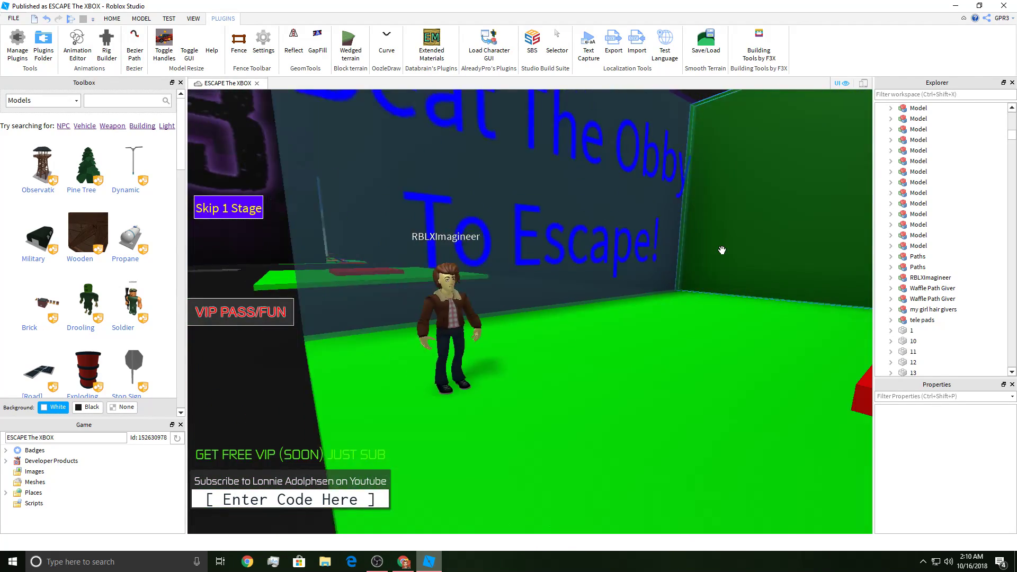
{"action": "scroll", "coordinate": [722, 250], "scroll_direction": "up", "scroll_amount": 3}
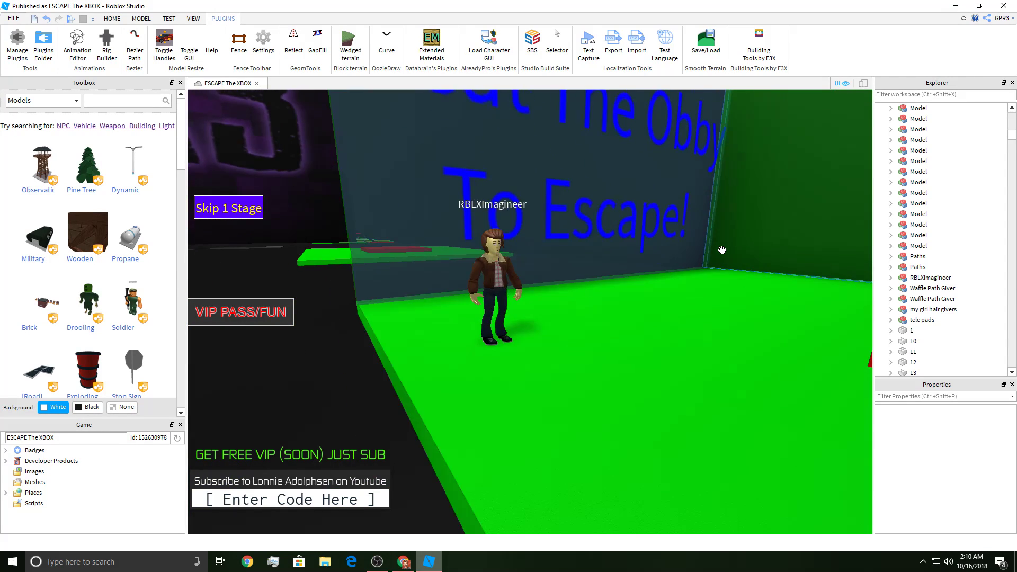
{"action": "scroll", "coordinate": [722, 250], "scroll_direction": "up", "scroll_amount": 2}
{"action": "right_click_drag", "start_coordinate": [722, 251], "coordinate": [720, 246]}
{"action": "scroll", "coordinate": [717, 242], "scroll_direction": "down", "scroll_amount": 2}
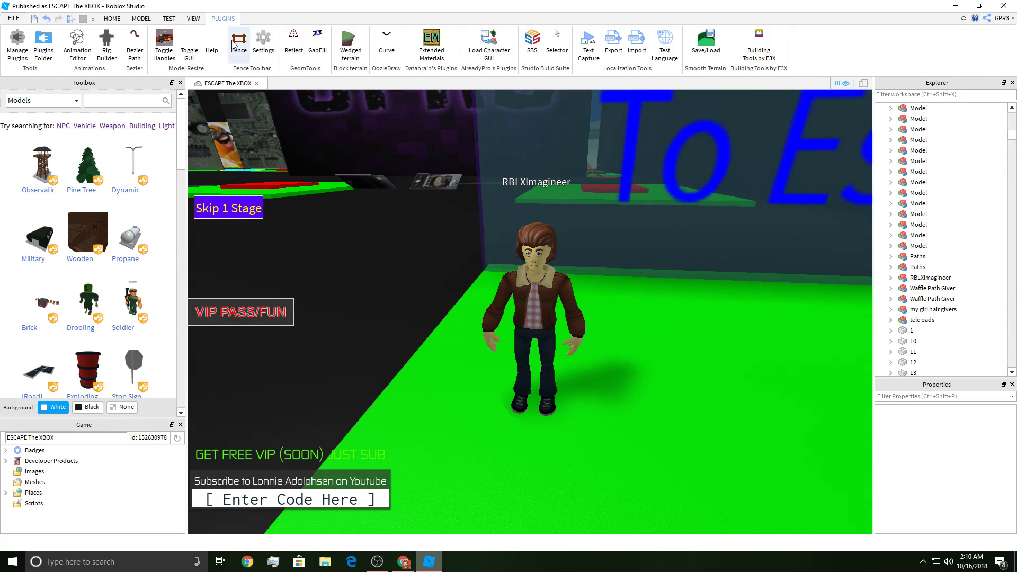
{"action": "left_click", "coordinate": [146, 20]}
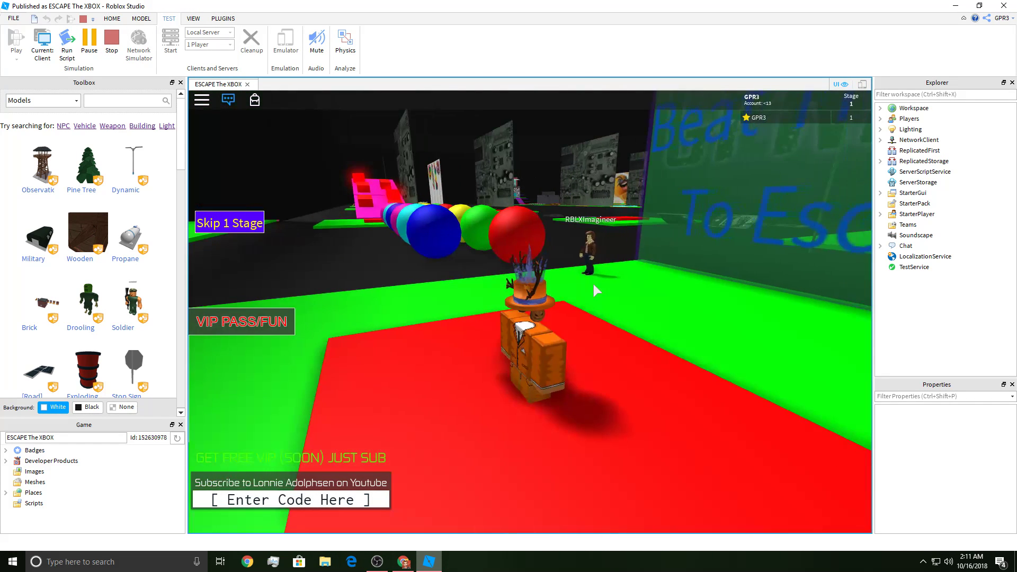
Step: Walk the player avatar along the wall until it stands beside RBLXImagineer
{"action": "key", "text": "a"}
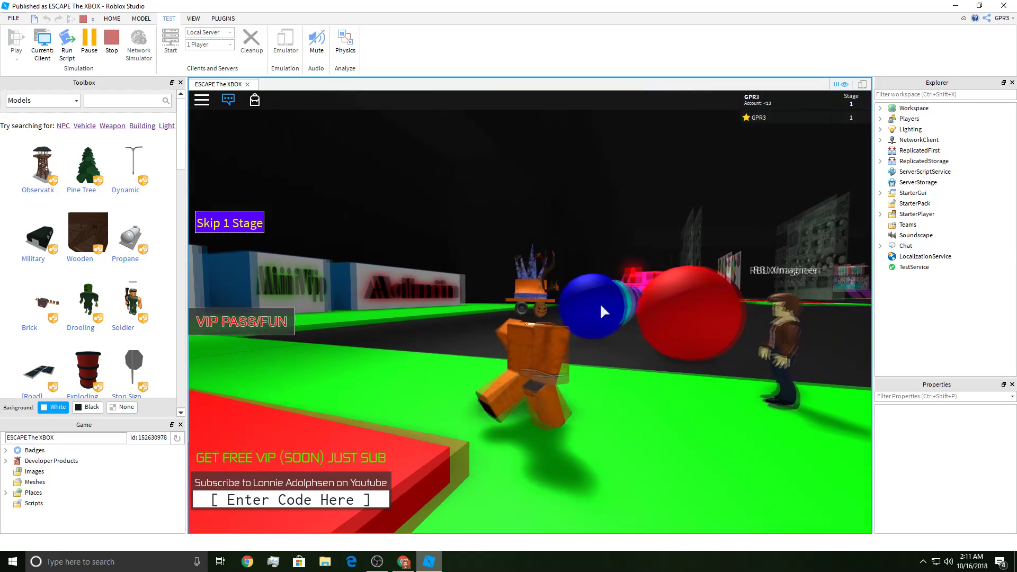
{"action": "key", "text": "a"}
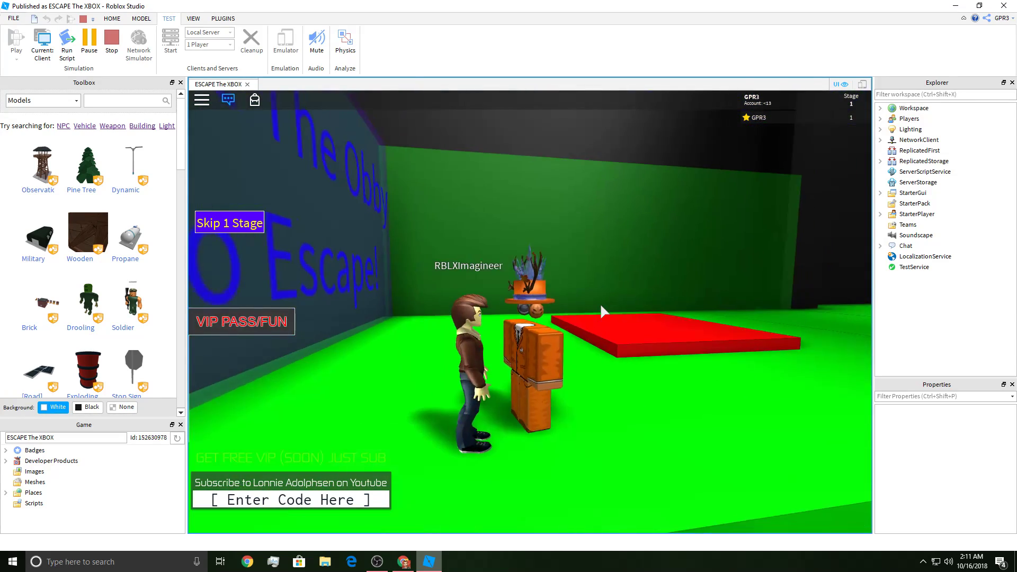
{"action": "key", "text": "a"}
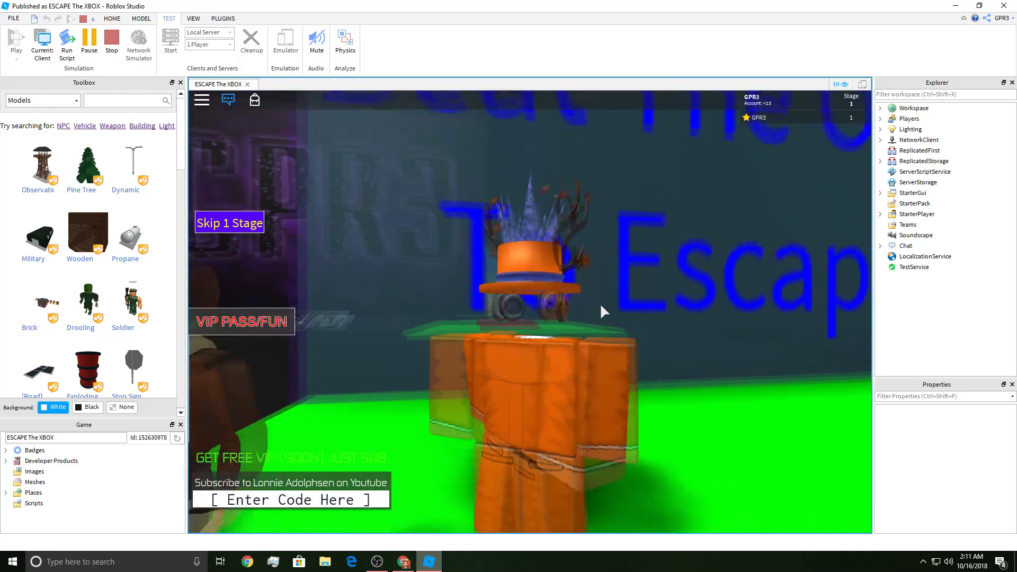
{"action": "key", "text": "a"}
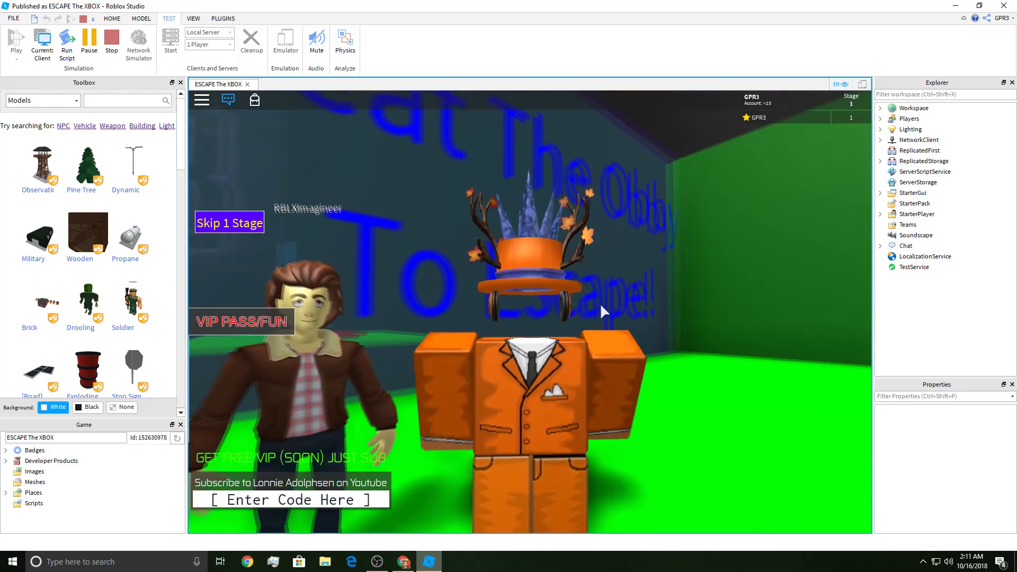
{"action": "key", "text": "d"}
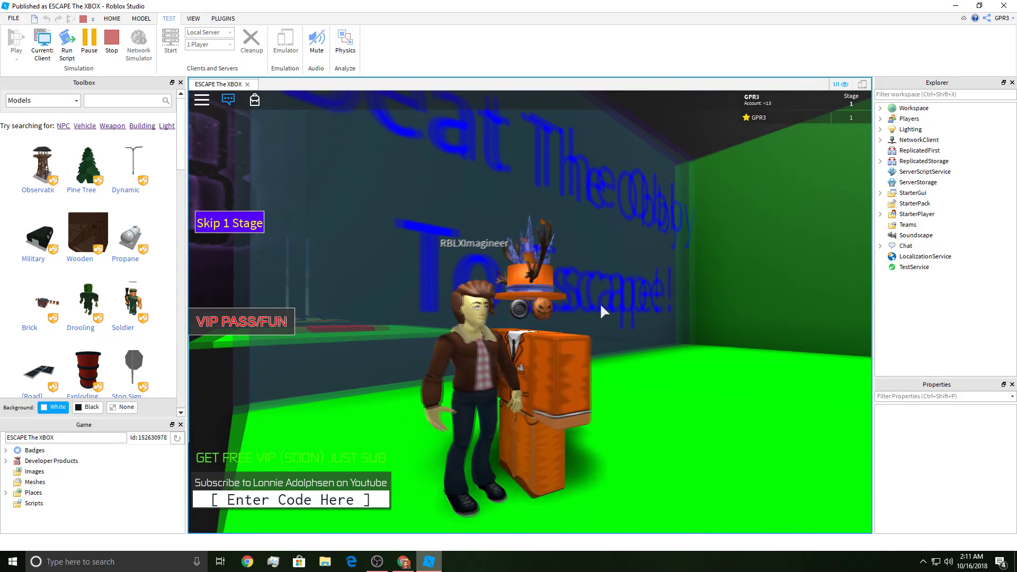
{"action": "key", "text": "w"}
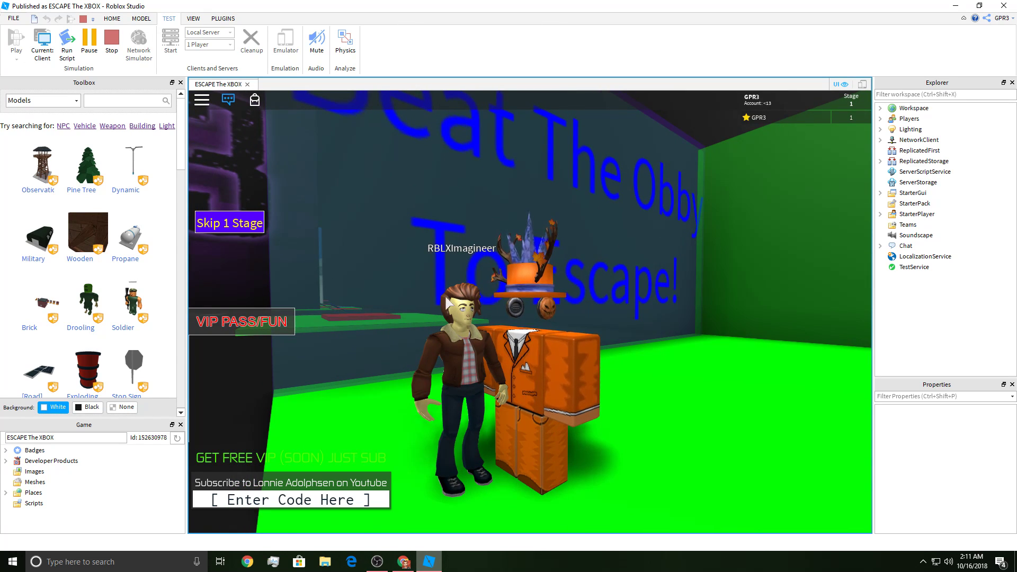
Step: Turn the game camera toward the Beat The Obby wall, zooming in and out
{"action": "key", "text": "Left"}
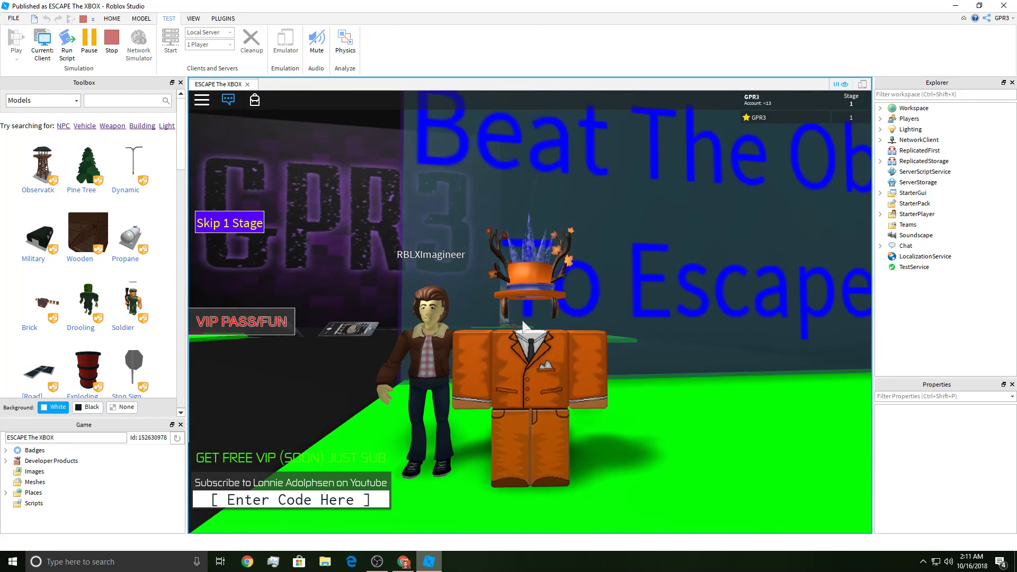
{"action": "scroll", "coordinate": [523, 325], "scroll_direction": "down", "scroll_amount": 2}
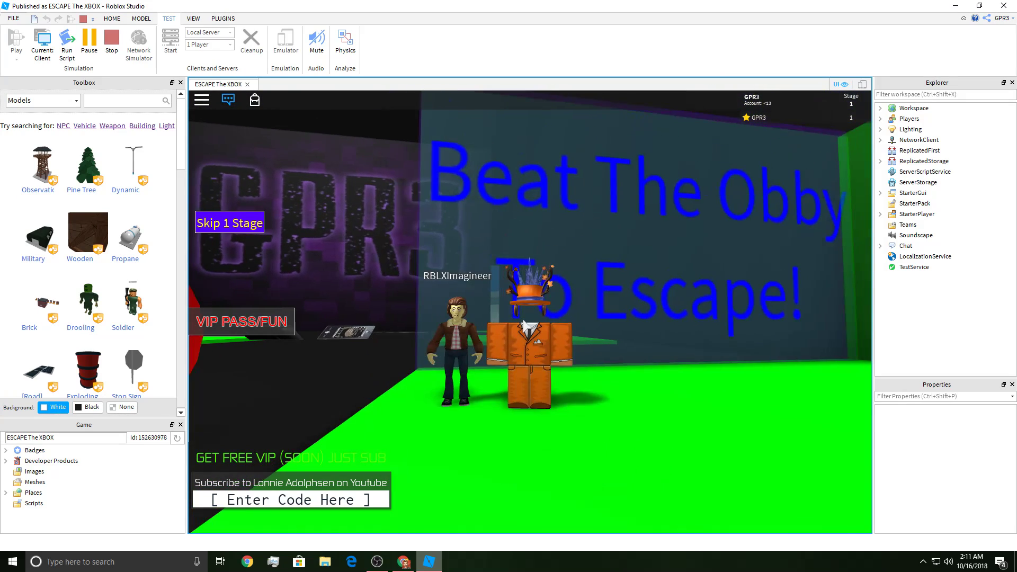
{"action": "scroll", "coordinate": [544, 334], "scroll_direction": "up", "scroll_amount": 3}
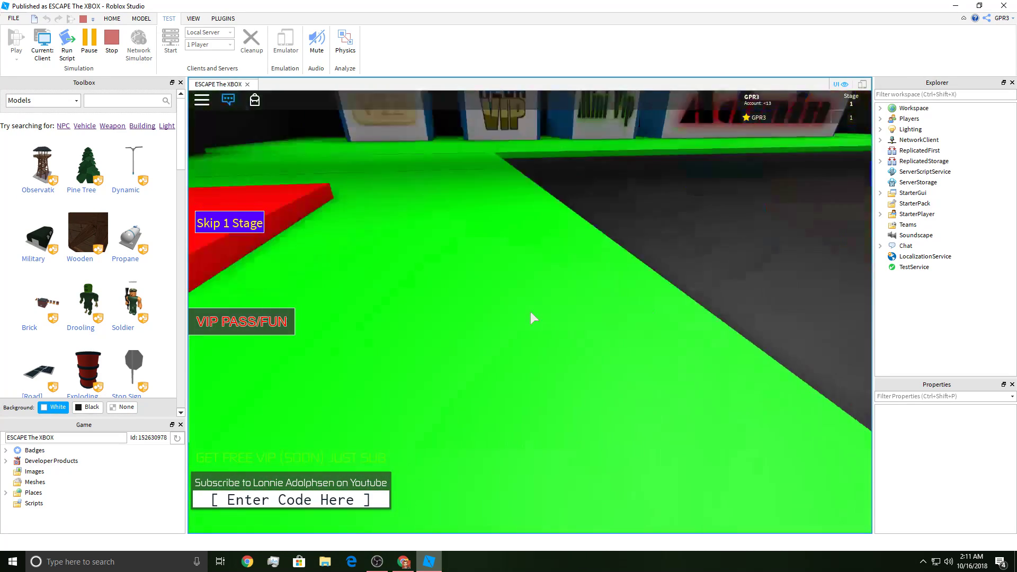
{"action": "scroll", "coordinate": [530, 312], "scroll_direction": "down", "scroll_amount": 1}
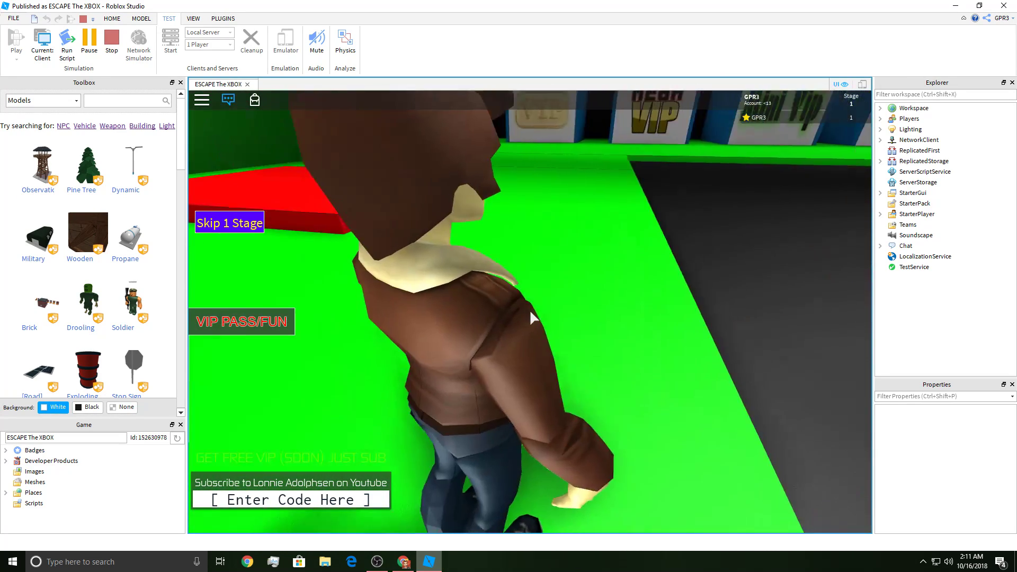
{"action": "scroll", "coordinate": [530, 311], "scroll_direction": "up", "scroll_amount": 3}
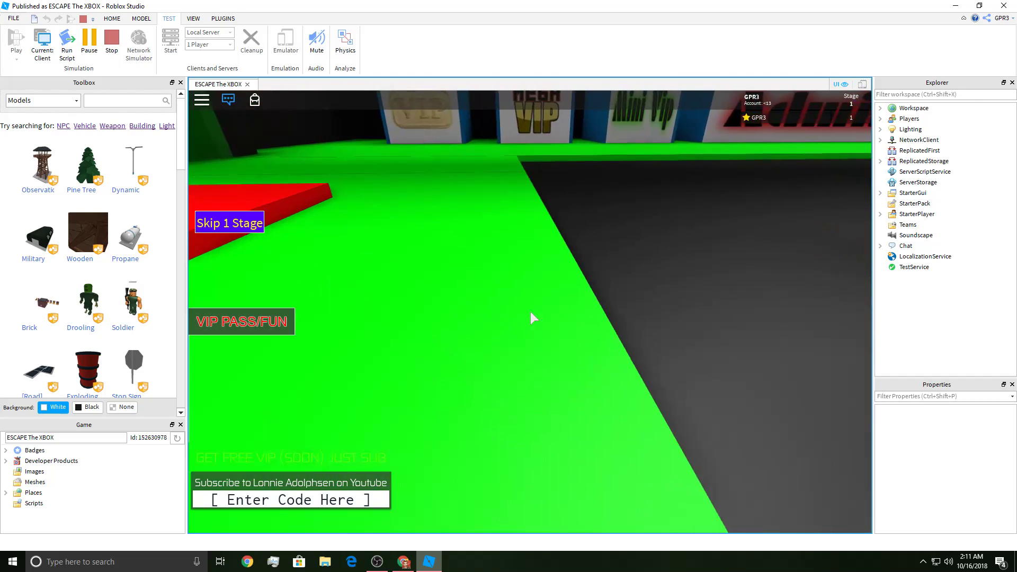
{"action": "scroll", "coordinate": [530, 311], "scroll_direction": "down", "scroll_amount": 2}
{"action": "key", "text": "Left"}
{"action": "key", "text": "Left"}
{"action": "scroll", "coordinate": [529, 309], "scroll_direction": "up", "scroll_amount": 3}
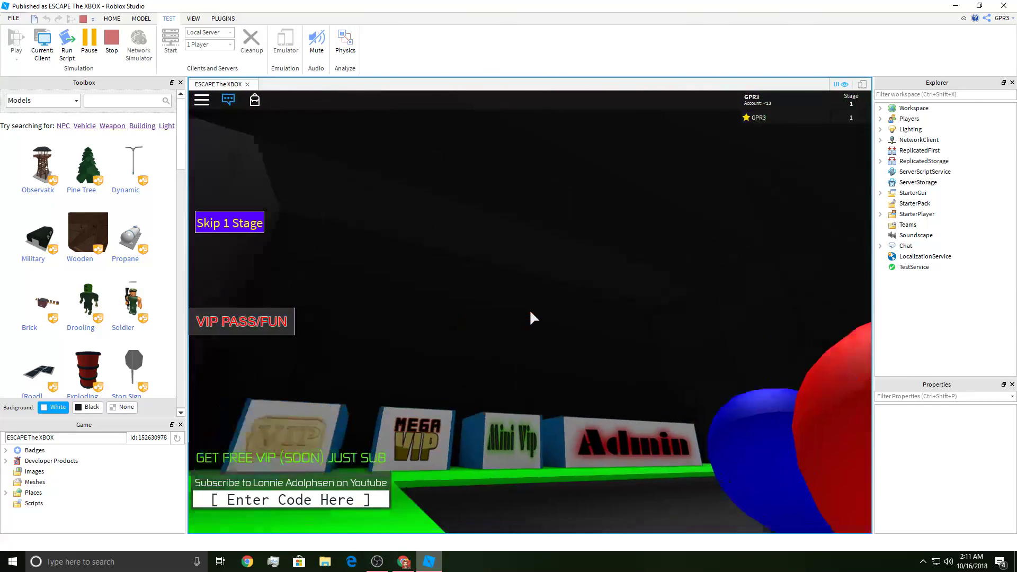
{"action": "scroll", "coordinate": [546, 313], "scroll_direction": "down", "scroll_amount": 2}
{"action": "scroll", "coordinate": [553, 312], "scroll_direction": "down", "scroll_amount": 2}
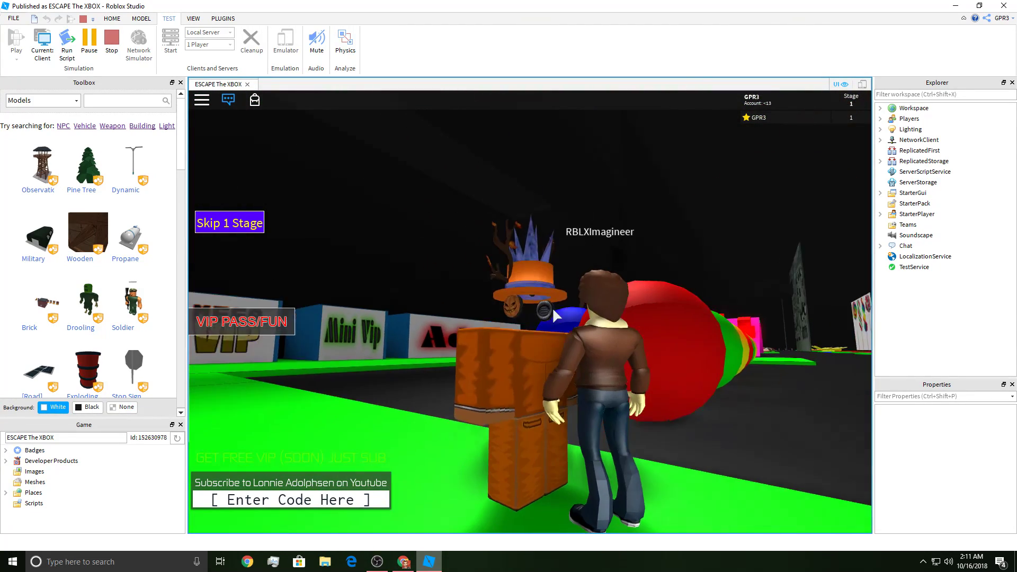
Step: Orbit the game camera to a side view of both avatars, zooming to inspect them
{"action": "key", "text": "Left"}
{"action": "key", "text": "Left"}
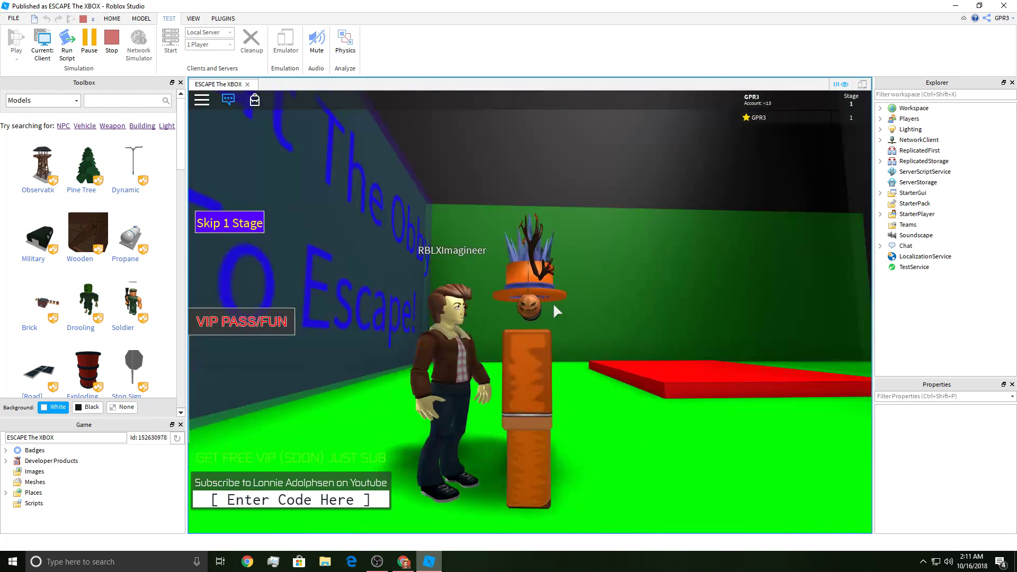
{"action": "key", "text": "Left"}
{"action": "key", "text": "Left"}
{"action": "key", "text": "Left"}
{"action": "key", "text": "Left"}
{"action": "key", "text": "Left"}
{"action": "key", "text": "Left"}
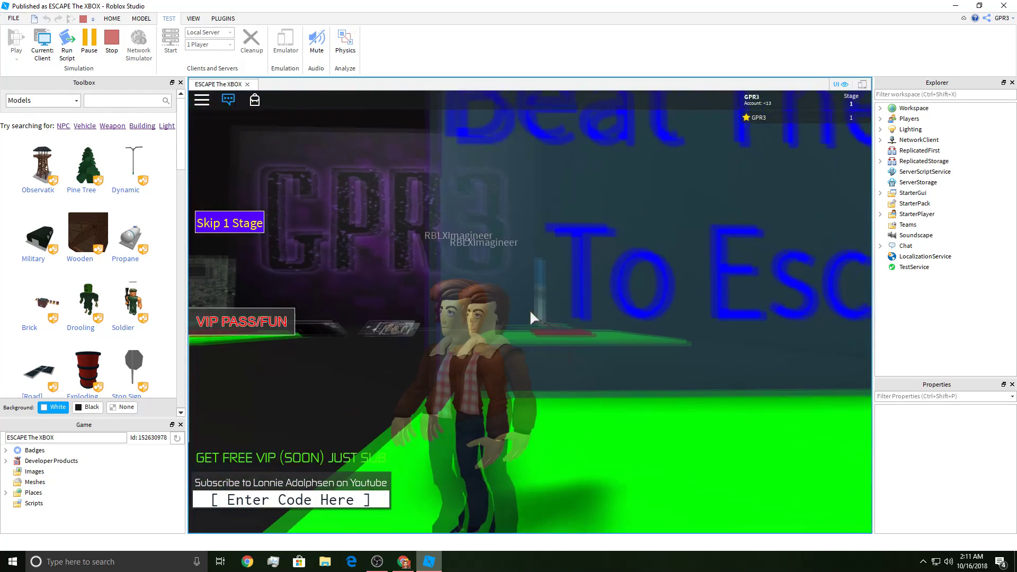
{"action": "key", "text": "Left"}
{"action": "key", "text": "Left"}
{"action": "key", "text": "Left"}
{"action": "scroll", "coordinate": [531, 319], "scroll_direction": "up", "scroll_amount": 2}
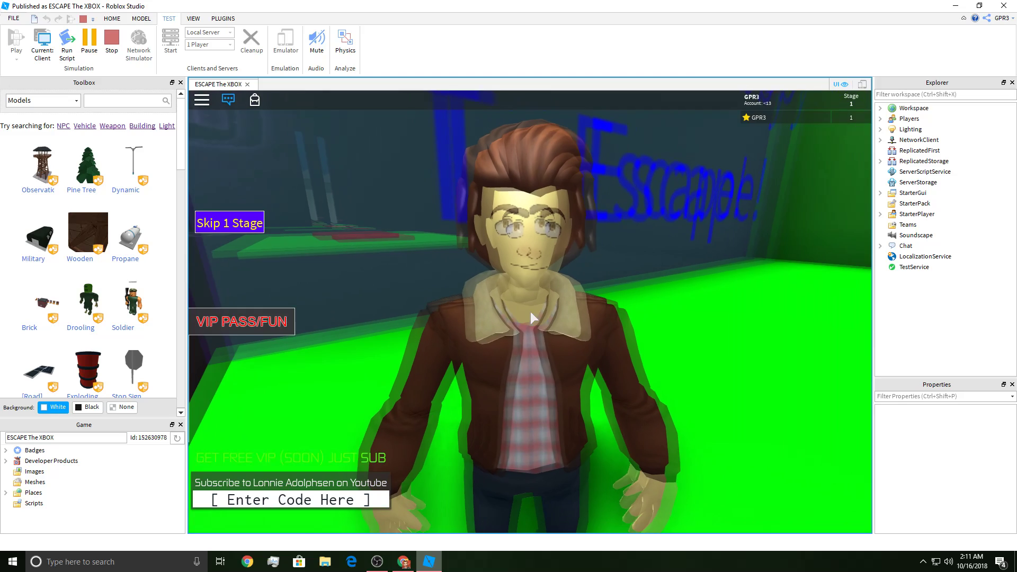
{"action": "scroll", "coordinate": [530, 312], "scroll_direction": "up", "scroll_amount": 2}
{"action": "scroll", "coordinate": [530, 312], "scroll_direction": "up", "scroll_amount": 2}
{"action": "scroll", "coordinate": [530, 309], "scroll_direction": "down", "scroll_amount": 3}
{"action": "scroll", "coordinate": [530, 311], "scroll_direction": "down", "scroll_amount": 1}
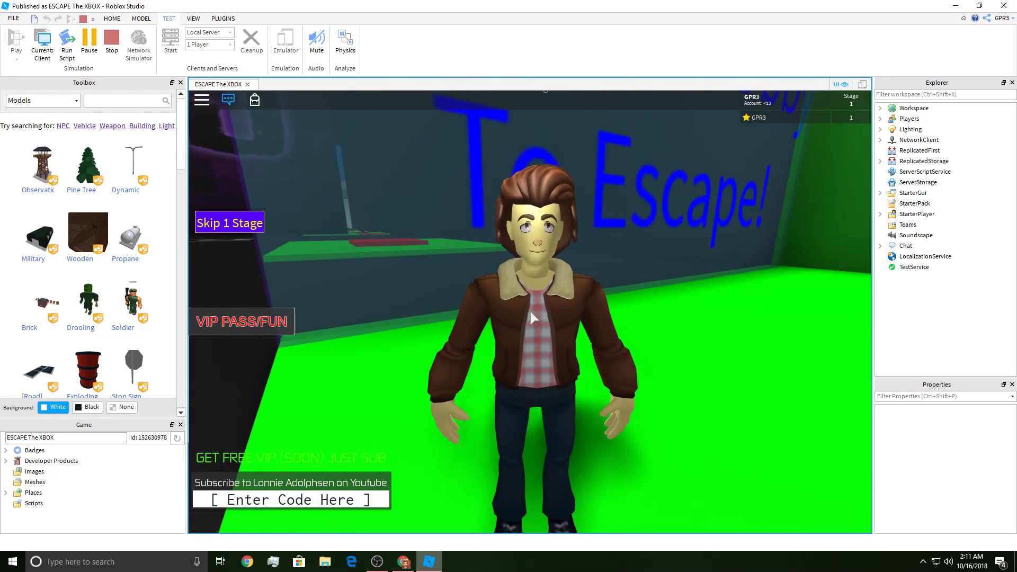
{"action": "key", "text": "Left"}
{"action": "key", "text": "Left"}
{"action": "scroll", "coordinate": [530, 312], "scroll_direction": "up", "scroll_amount": 2}
{"action": "scroll", "coordinate": [529, 312], "scroll_direction": "down", "scroll_amount": 2}
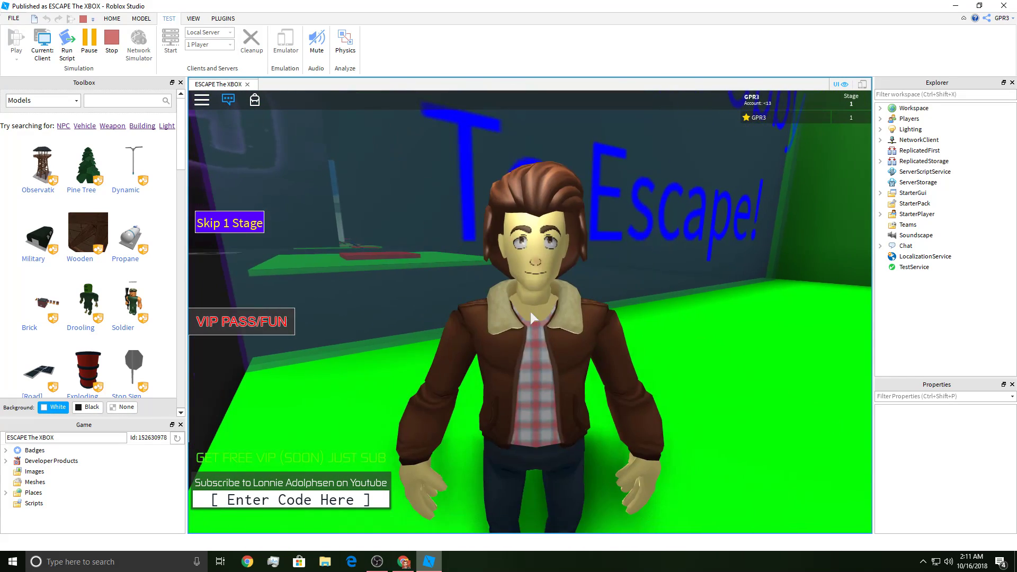
{"action": "scroll", "coordinate": [529, 310], "scroll_direction": "up", "scroll_amount": 2}
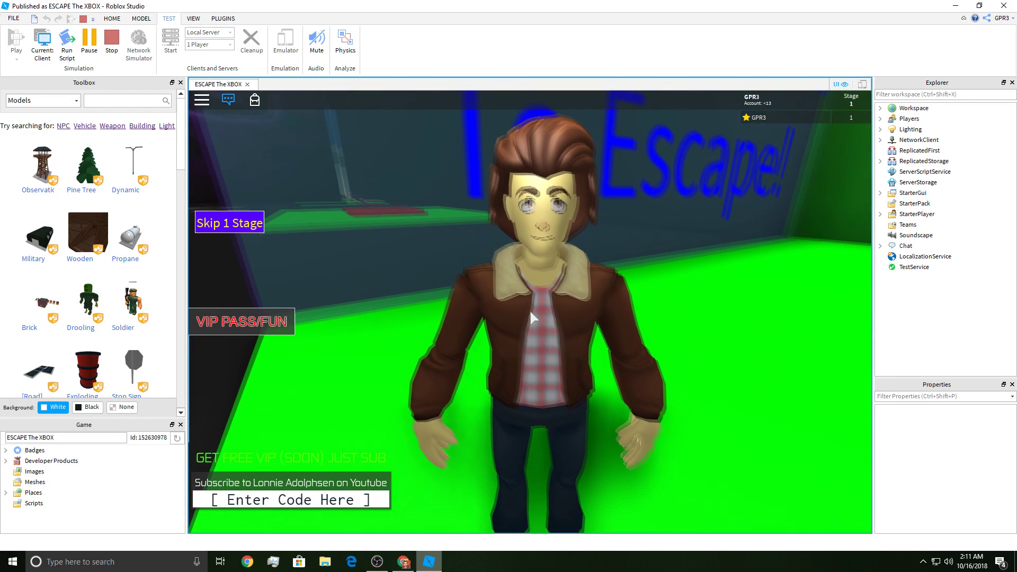
{"action": "scroll", "coordinate": [529, 309], "scroll_direction": "down", "scroll_amount": 2}
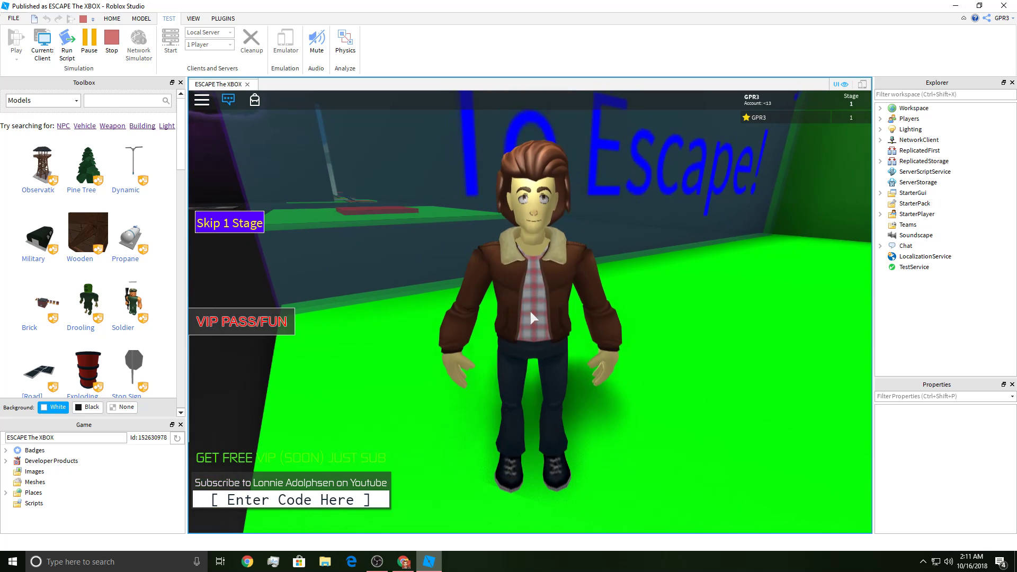
{"action": "scroll", "coordinate": [530, 309], "scroll_direction": "up", "scroll_amount": 1}
{"action": "scroll", "coordinate": [530, 310], "scroll_direction": "down", "scroll_amount": 1}
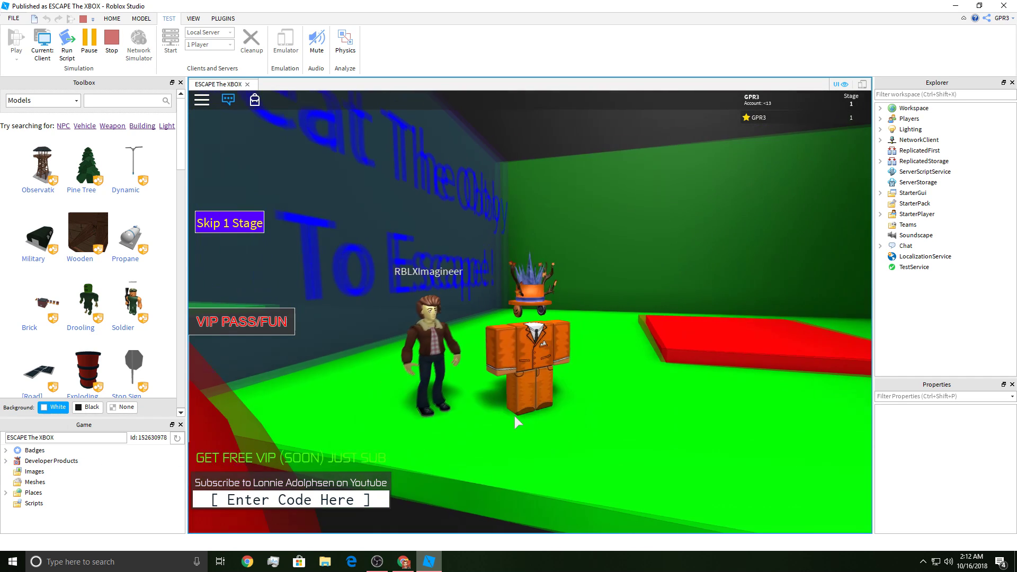
{"action": "scroll", "coordinate": [514, 416], "scroll_direction": "down", "scroll_amount": 3}
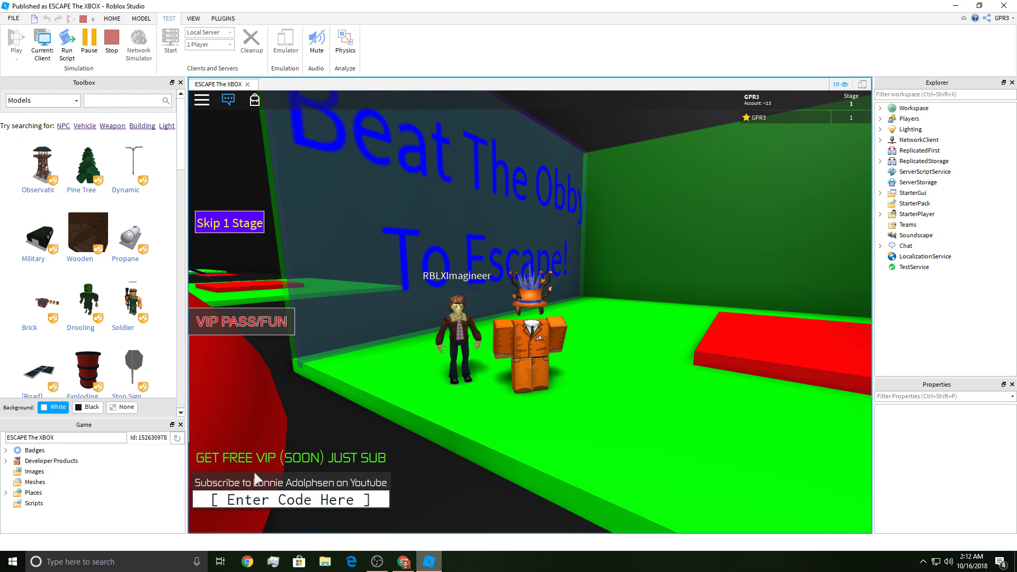